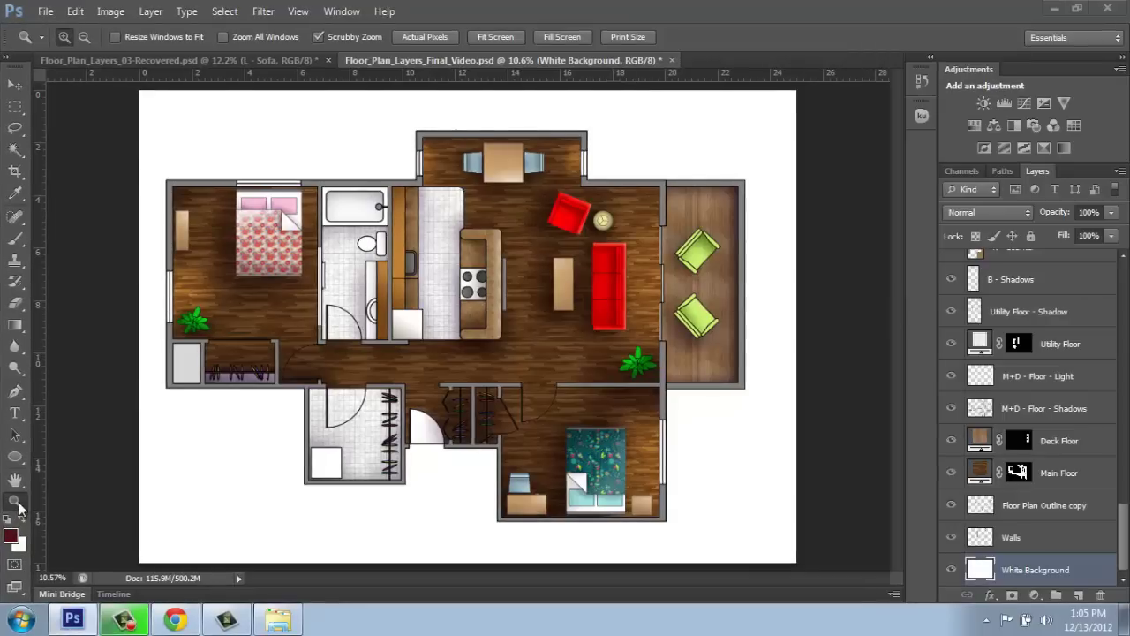
# Step: Zoom in to 33.3% on the red living-room sofa, then switch to the Move tool
pyautogui.click(596, 284)
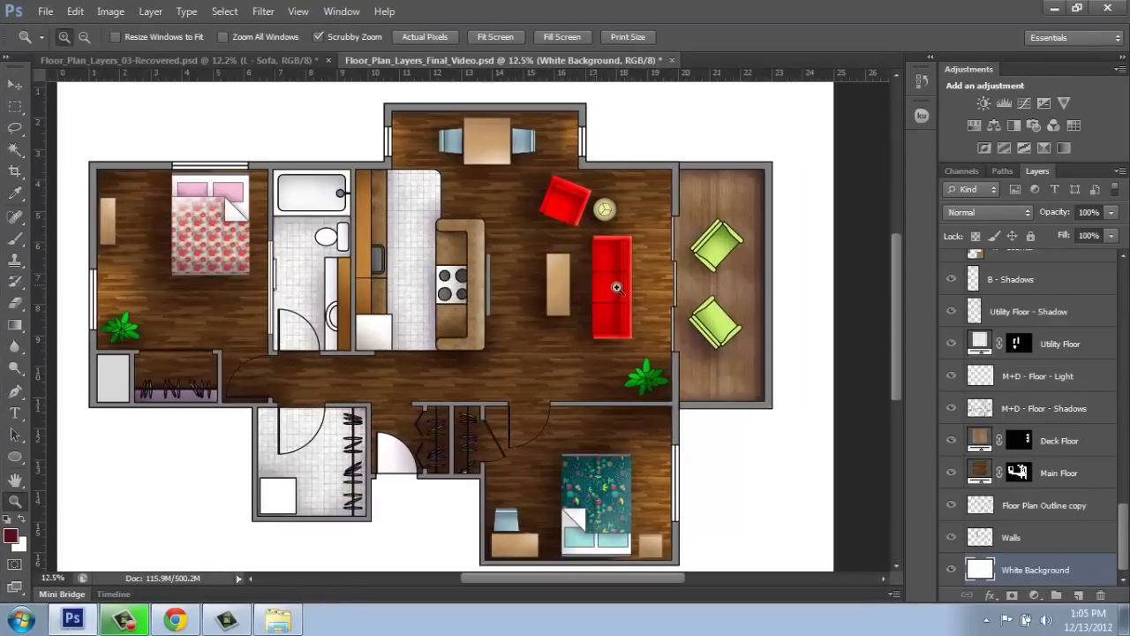
pyautogui.click(617, 286)
pyautogui.click(618, 285)
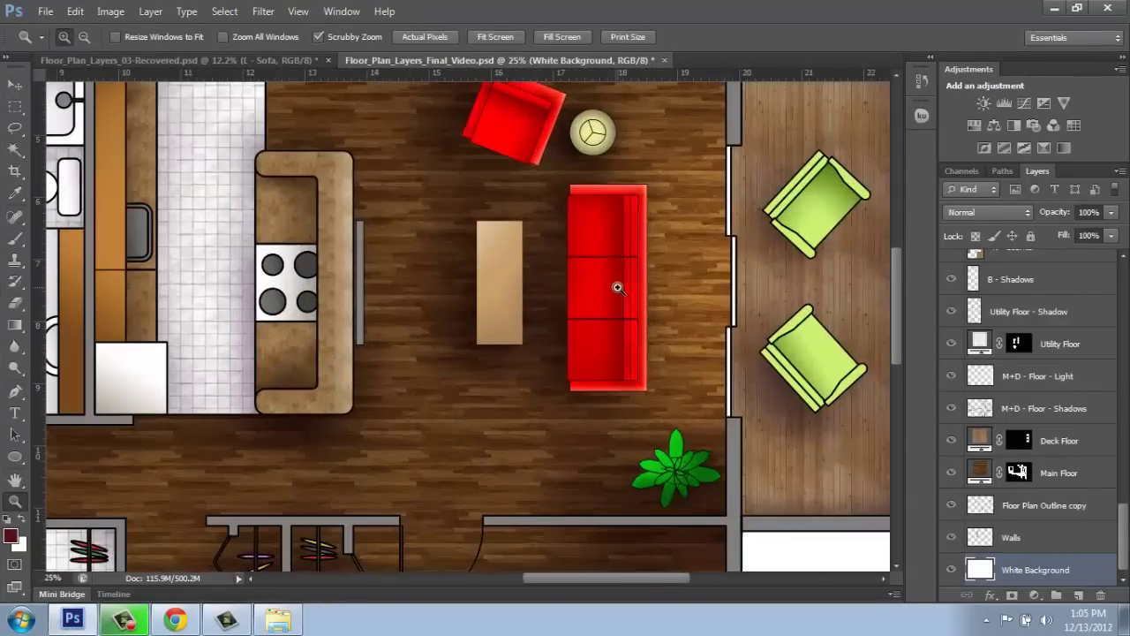
pyautogui.click(608, 285)
pyautogui.click(630, 341)
pyautogui.scroll(4, 640, 349)
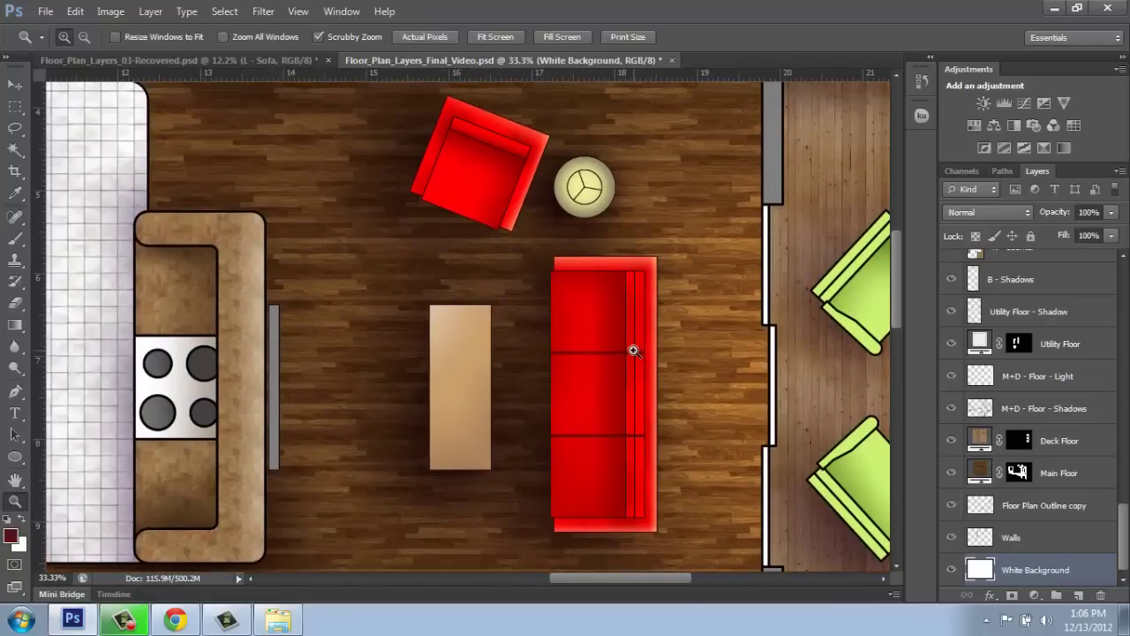
pyautogui.click(15, 84)
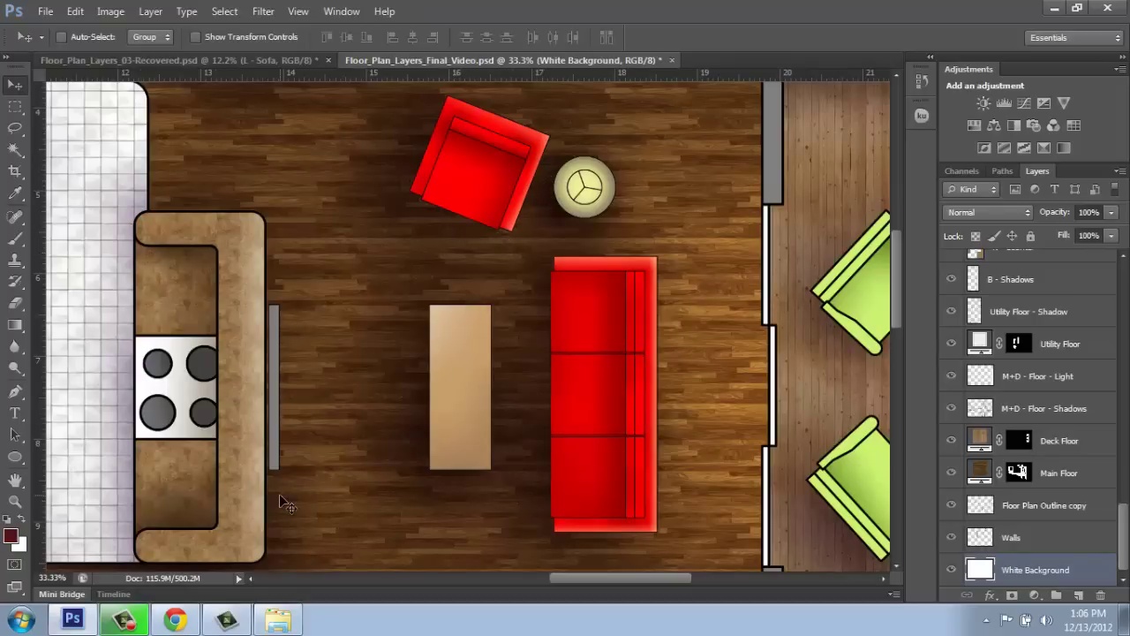
# Step: Zoom out with Ctrl+- and Ctrl+0 until the whole floor plan fits on screen
pyautogui.hotkey('ctrl', '-')
pyautogui.hotkey('ctrl', '-')
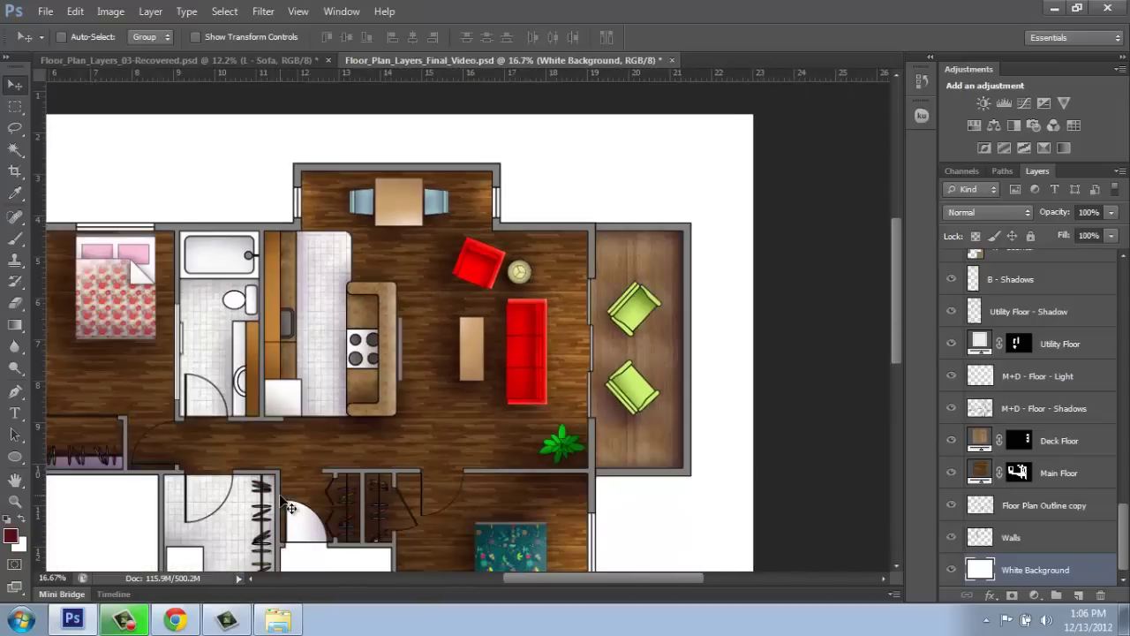
pyautogui.hotkey('ctrl', '-')
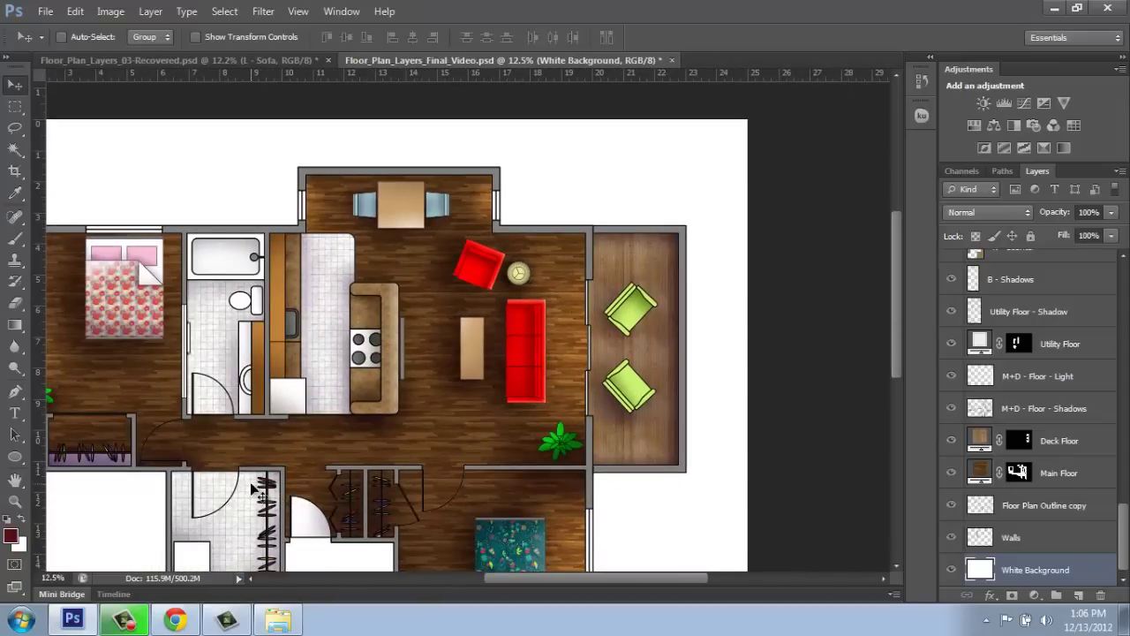
pyautogui.hotkey('ctrl', '0')
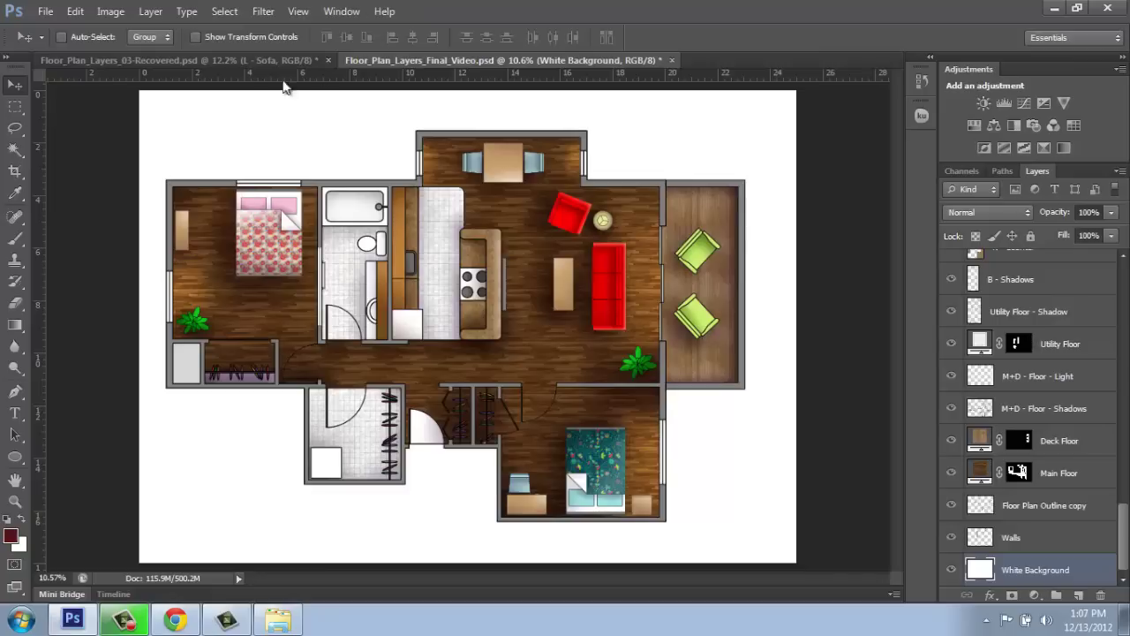
pyautogui.click(45, 10)
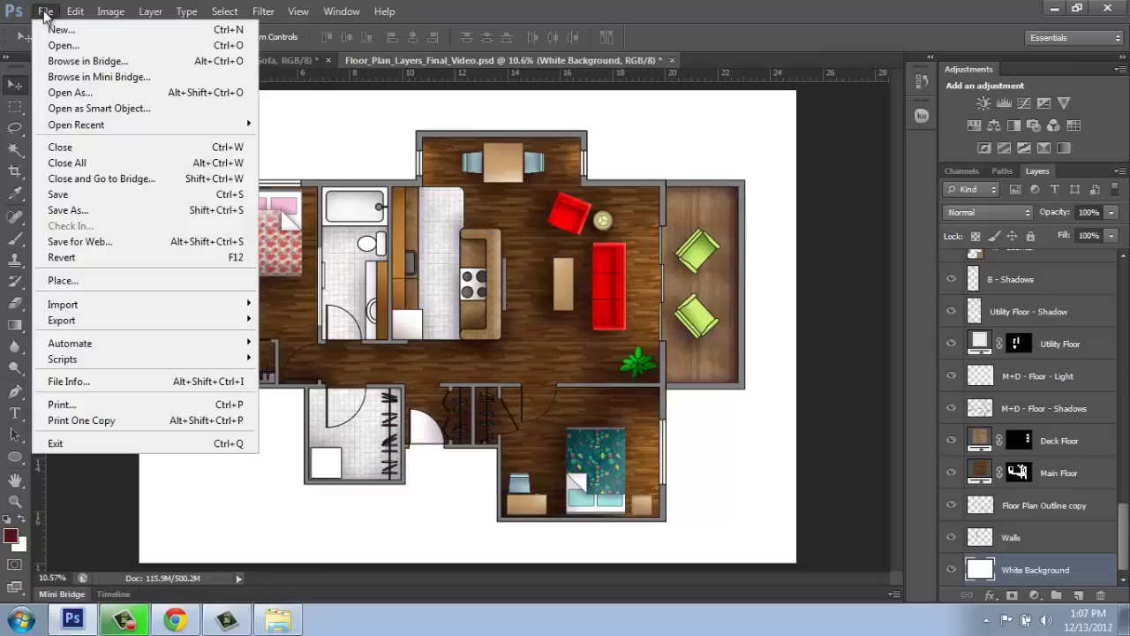
# Step: Save As with _FLAT appended to the file name, keeping maximum compatibility
pyautogui.click(79, 212)
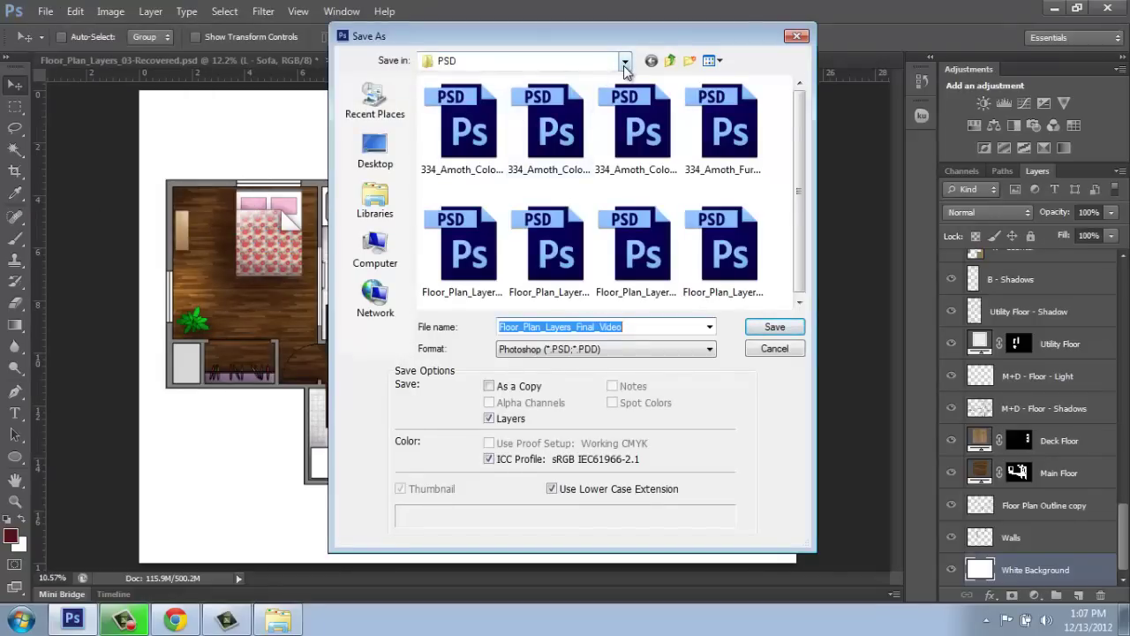
pyautogui.click(630, 326)
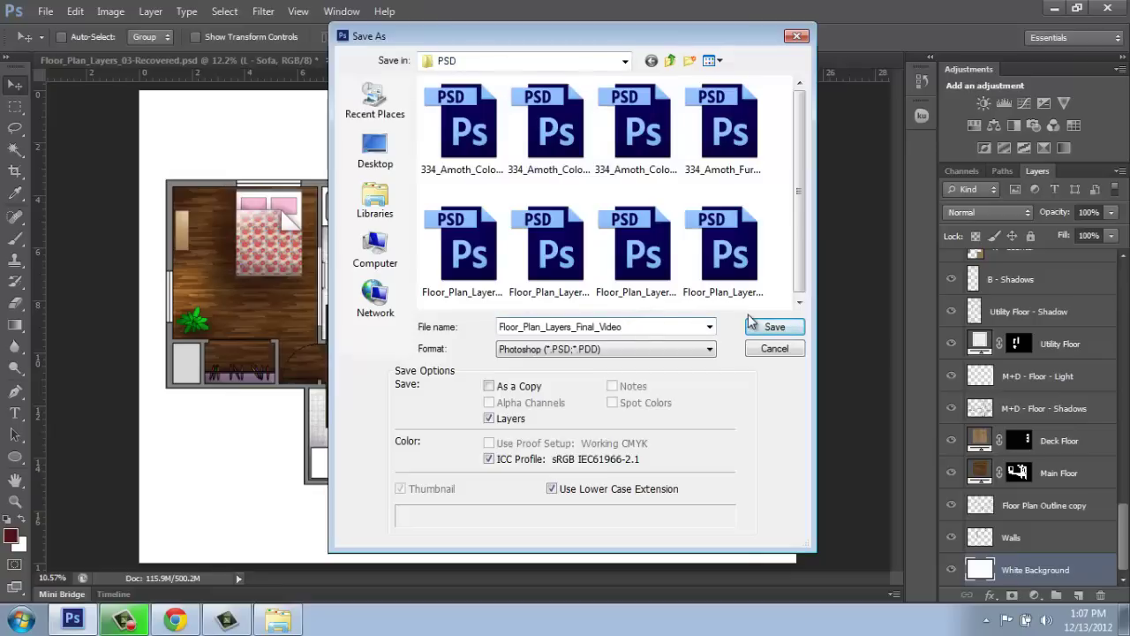
pyautogui.write('_FLAT')
pyautogui.click(769, 328)
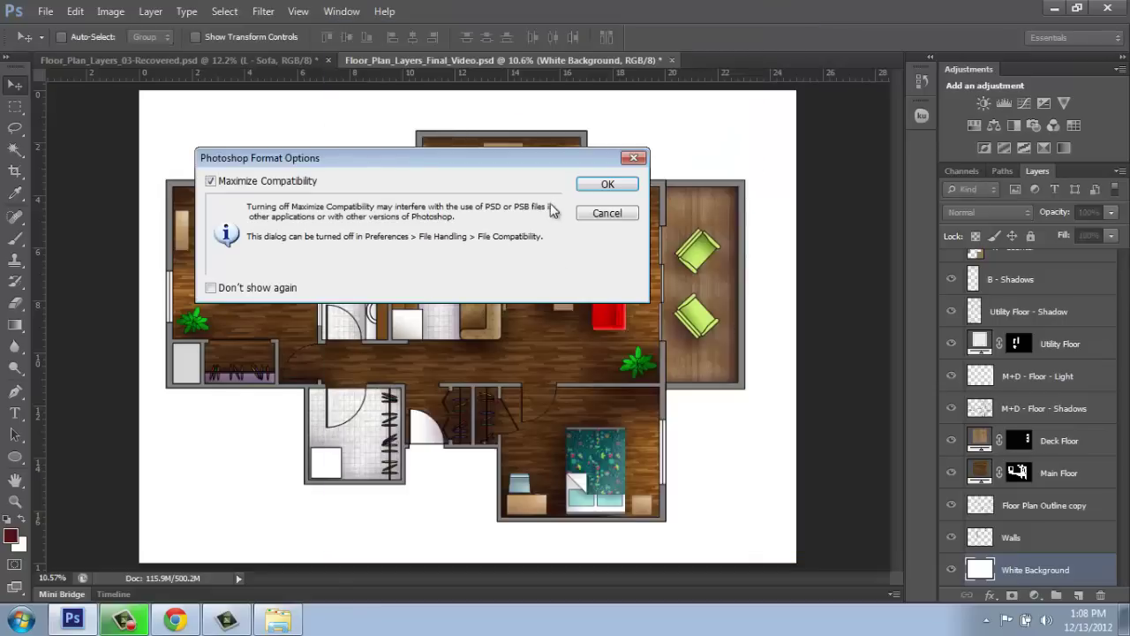
pyautogui.click(602, 185)
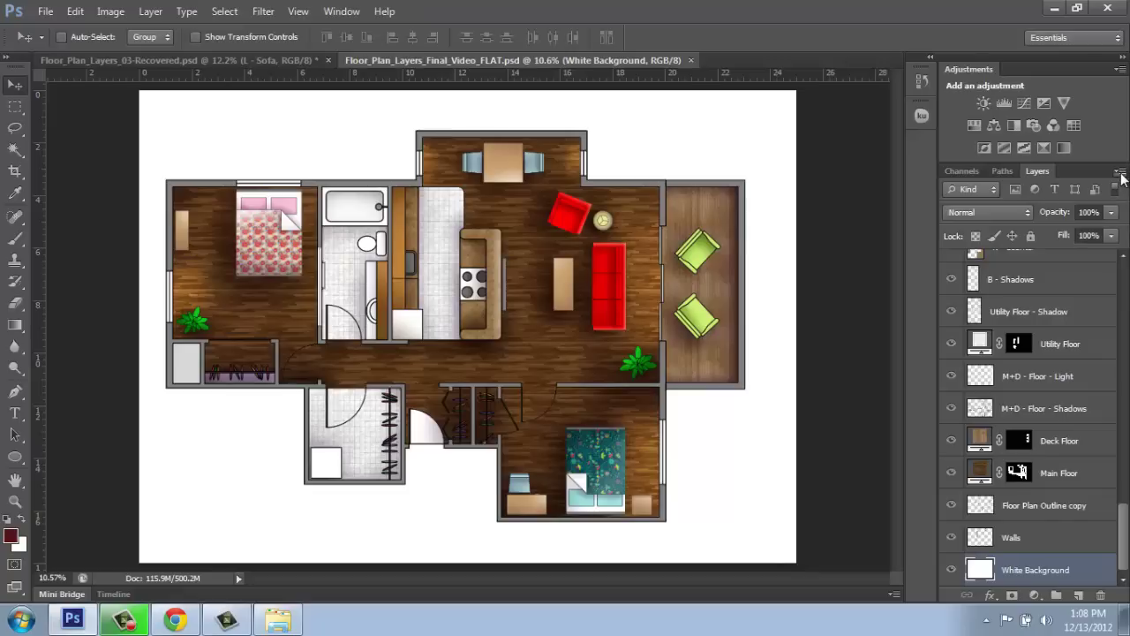
# Step: Flatten the image from the Layers panel menu, undo once, then flatten again
pyautogui.click(1119, 172)
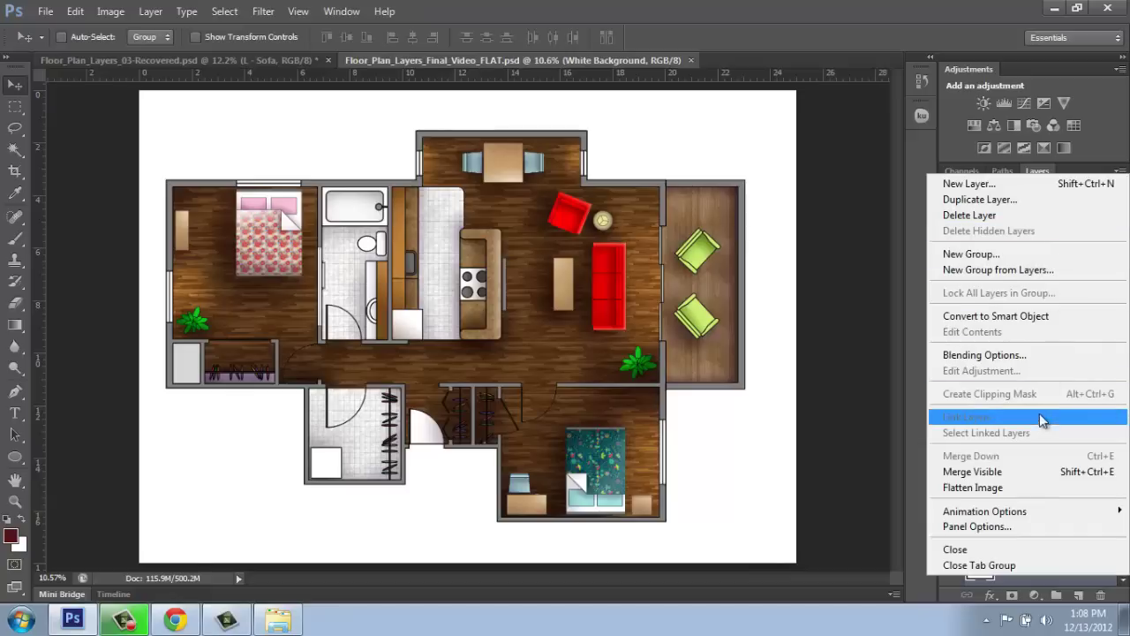
pyautogui.click(1018, 488)
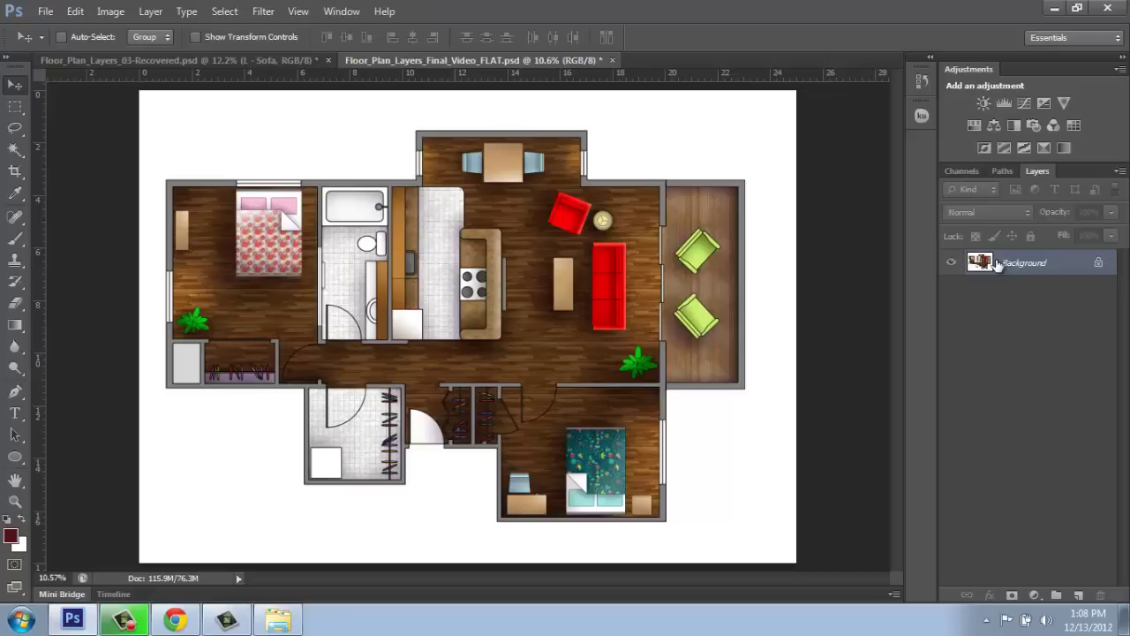
pyautogui.moveTo(998, 265); pyautogui.dragTo(997, 265)
pyautogui.hotkey('ctrl', 'z')
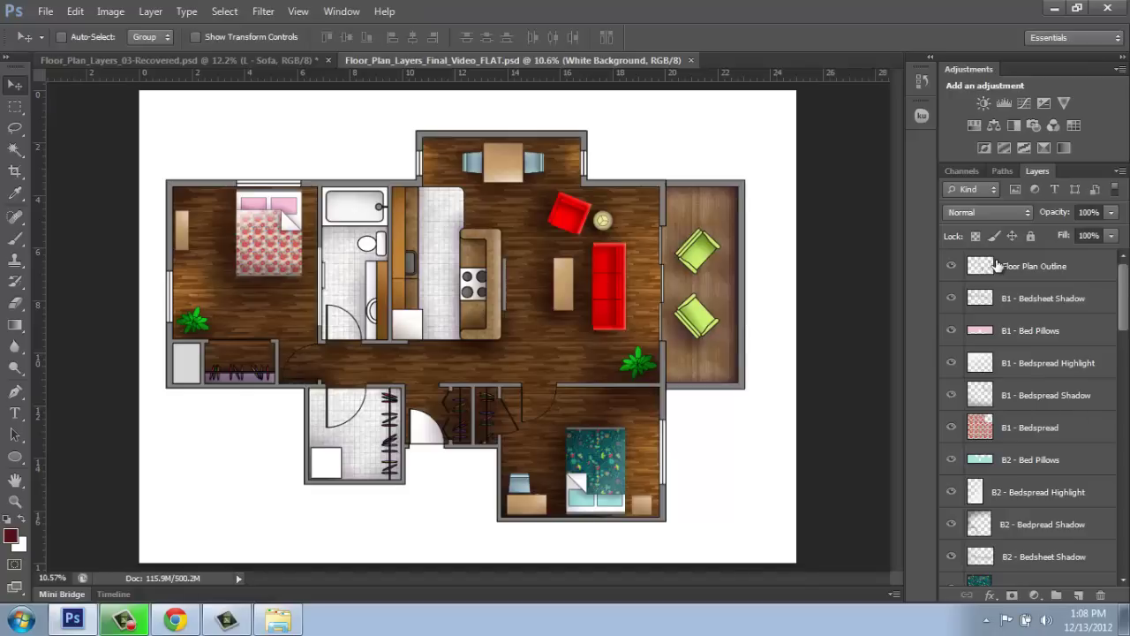
pyautogui.click(1118, 173)
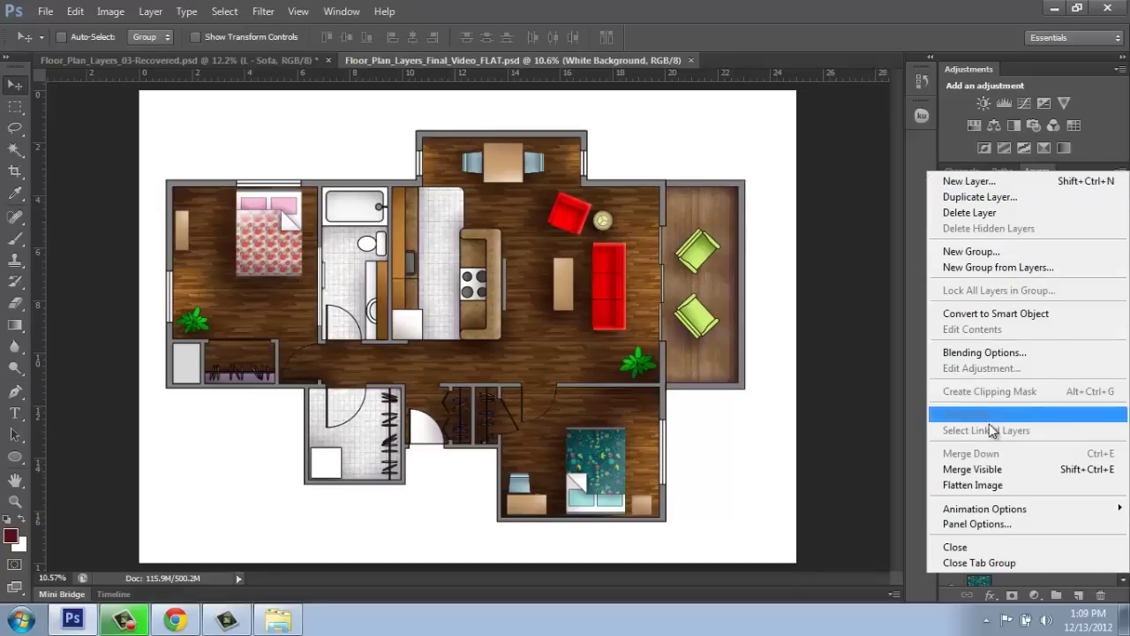
pyautogui.click(976, 485)
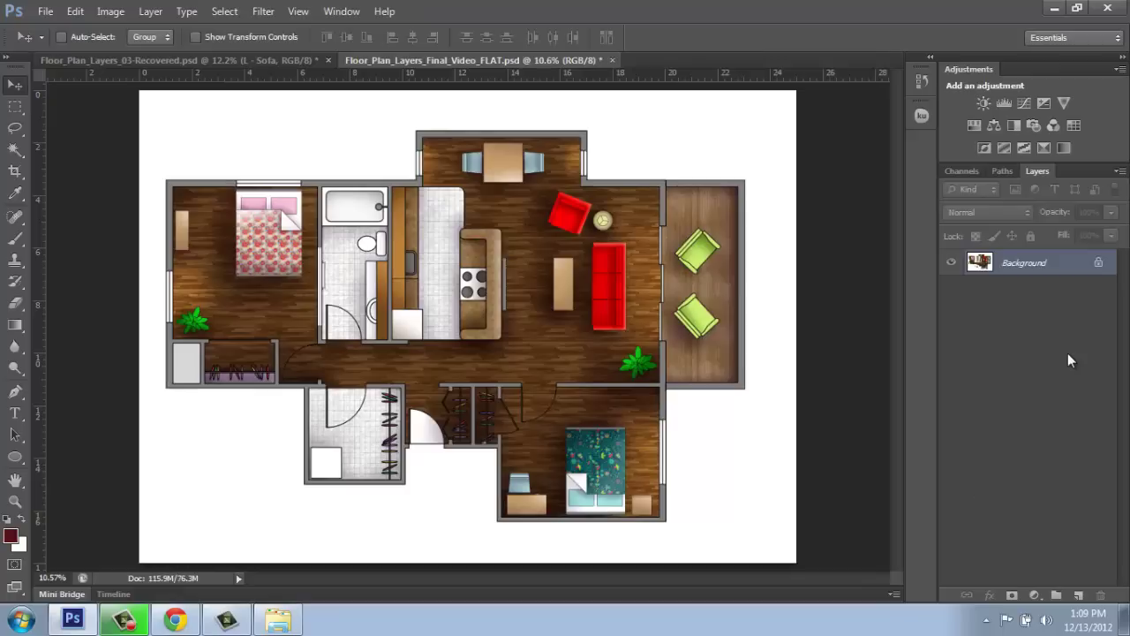
# Step: Undo the flatten, hide the red chair and sofa shading layers, and try flattening
pyautogui.hotkey('ctrl', 'z')
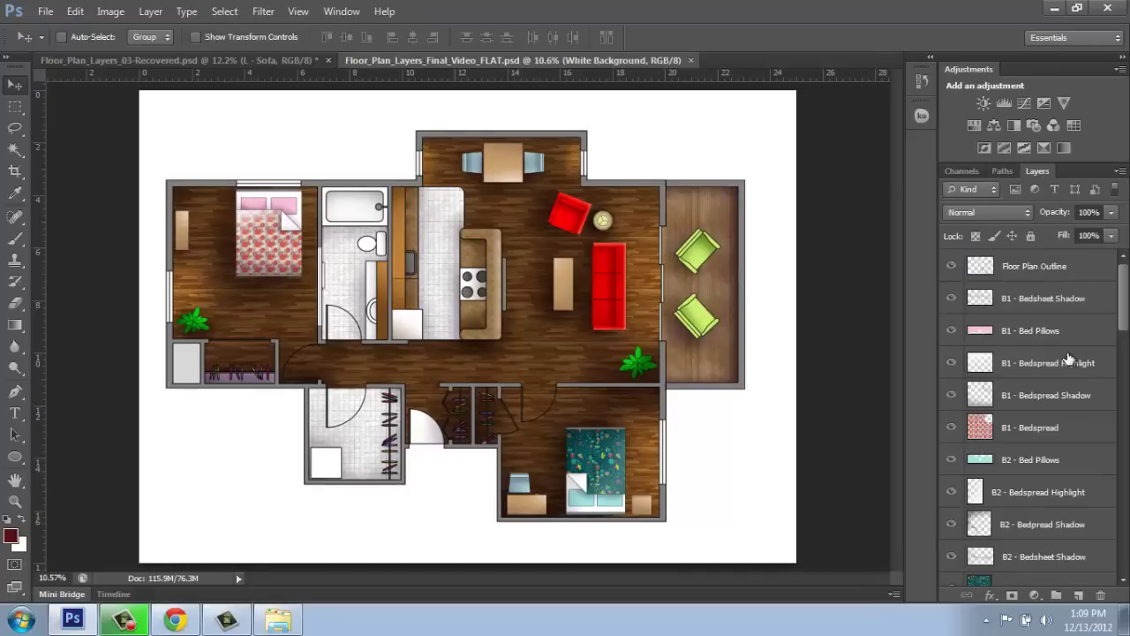
pyautogui.scroll(-10, 1016, 424)
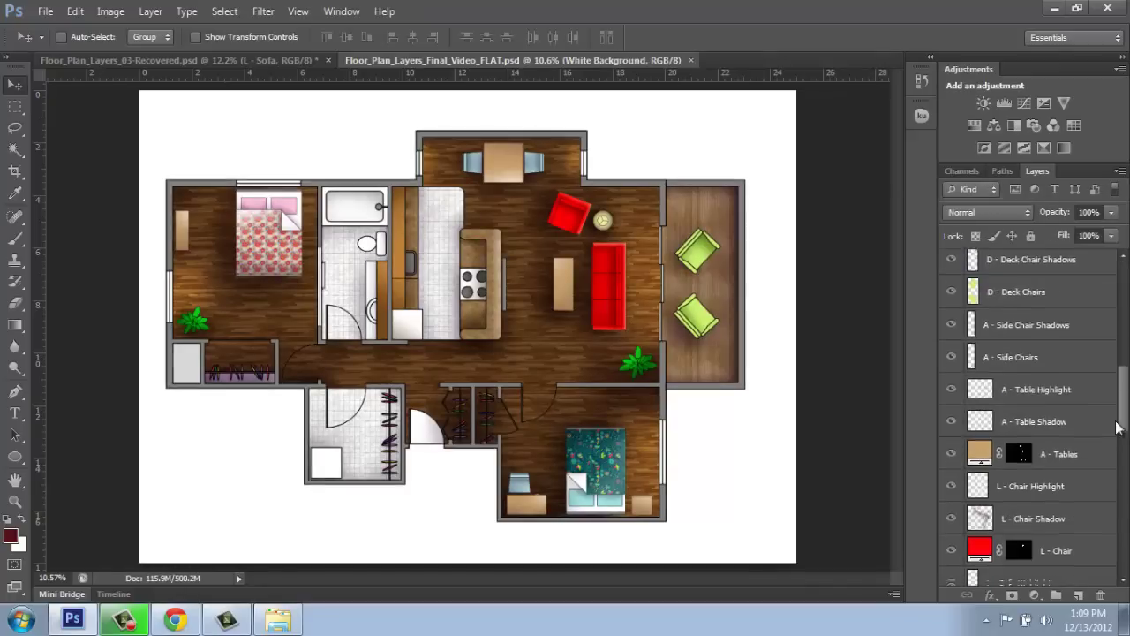
pyautogui.moveTo(950, 424); pyautogui.dragTo(950, 493)
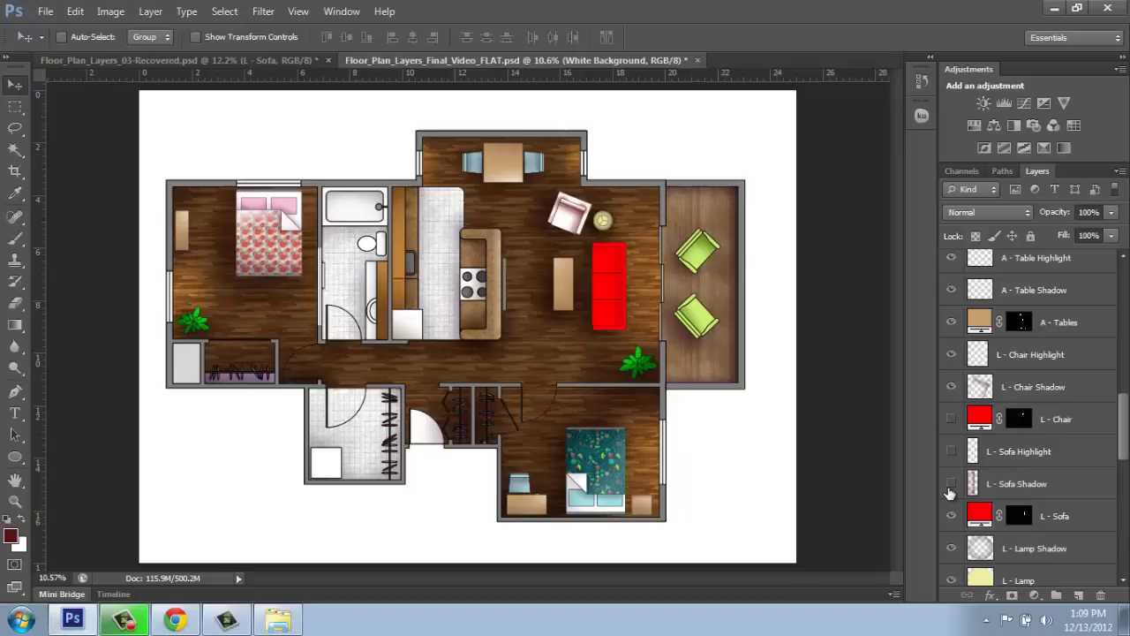
pyautogui.click(1120, 170)
pyautogui.click(987, 484)
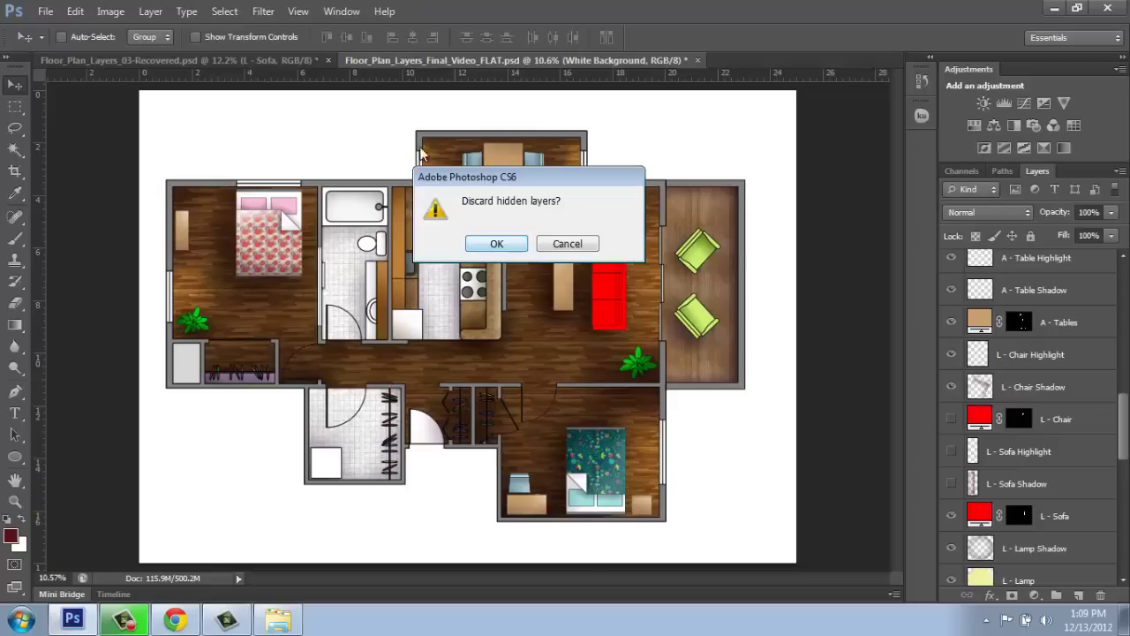
# Step: Cancel discarding hidden layers, turn the chair and sofa shading back on, and flatten
pyautogui.moveTo(480, 183); pyautogui.dragTo(319, 233)
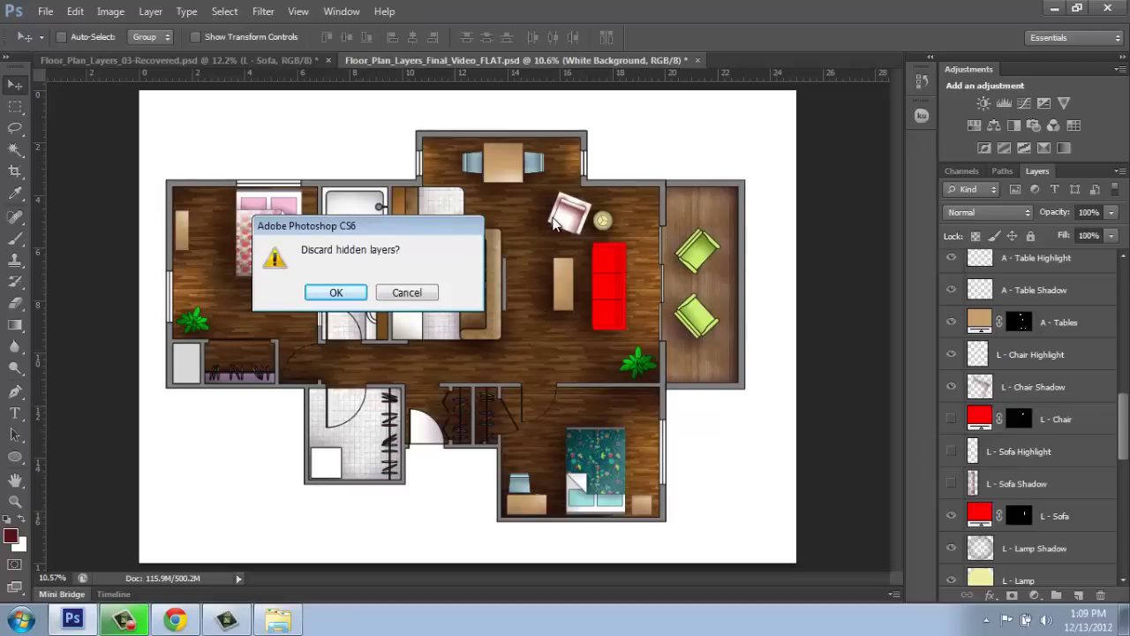
pyautogui.click(408, 292)
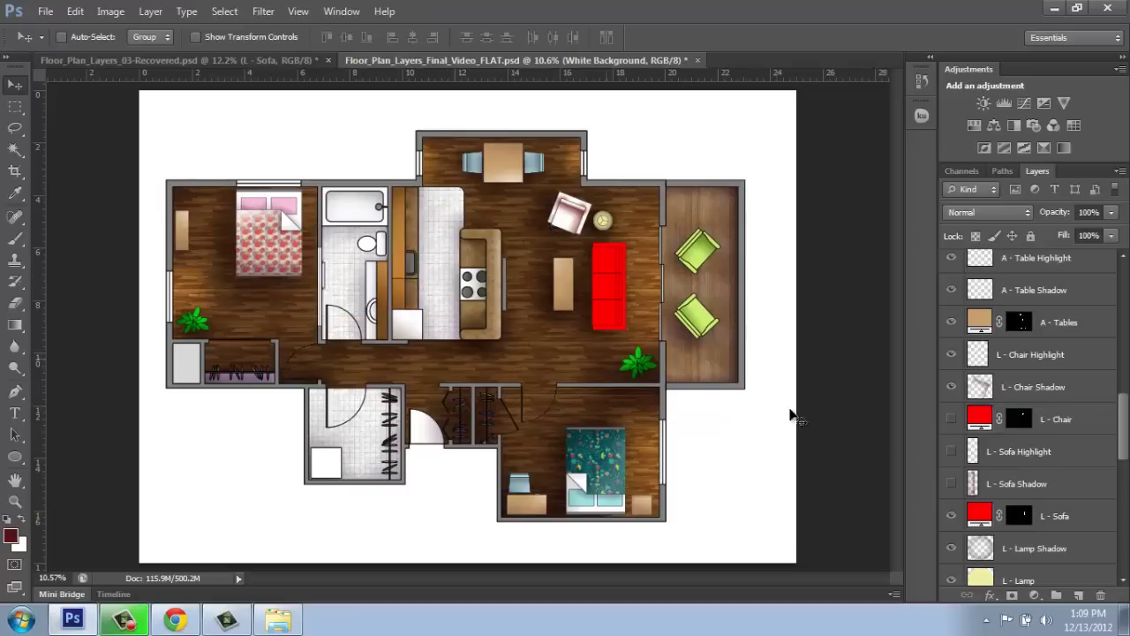
pyautogui.moveTo(957, 434); pyautogui.dragTo(950, 493)
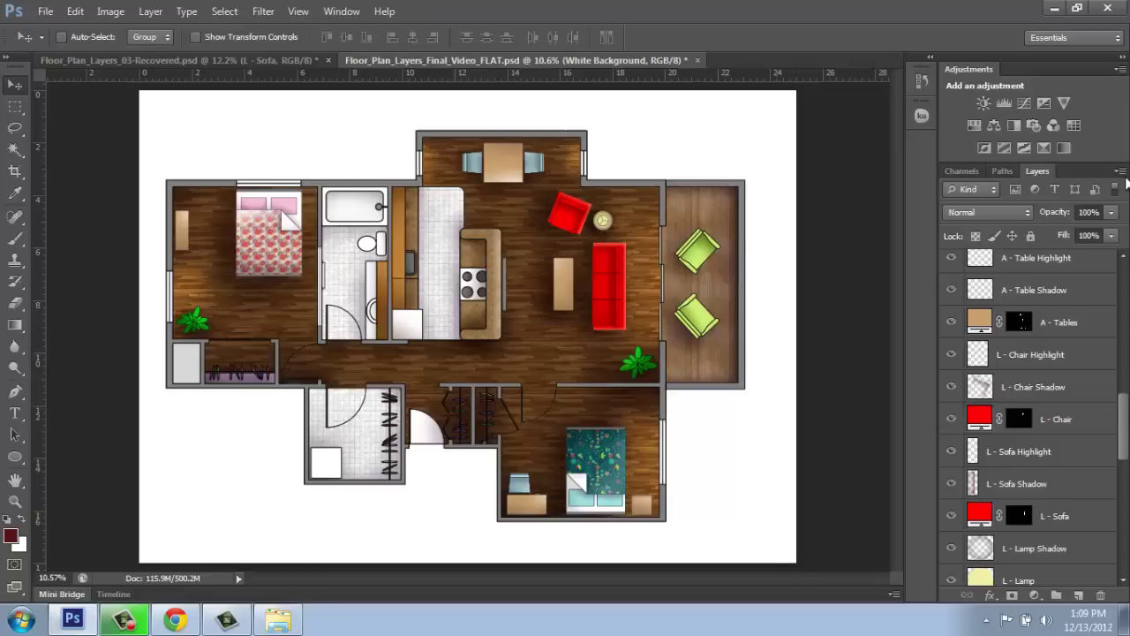
pyautogui.click(1120, 171)
pyautogui.click(972, 487)
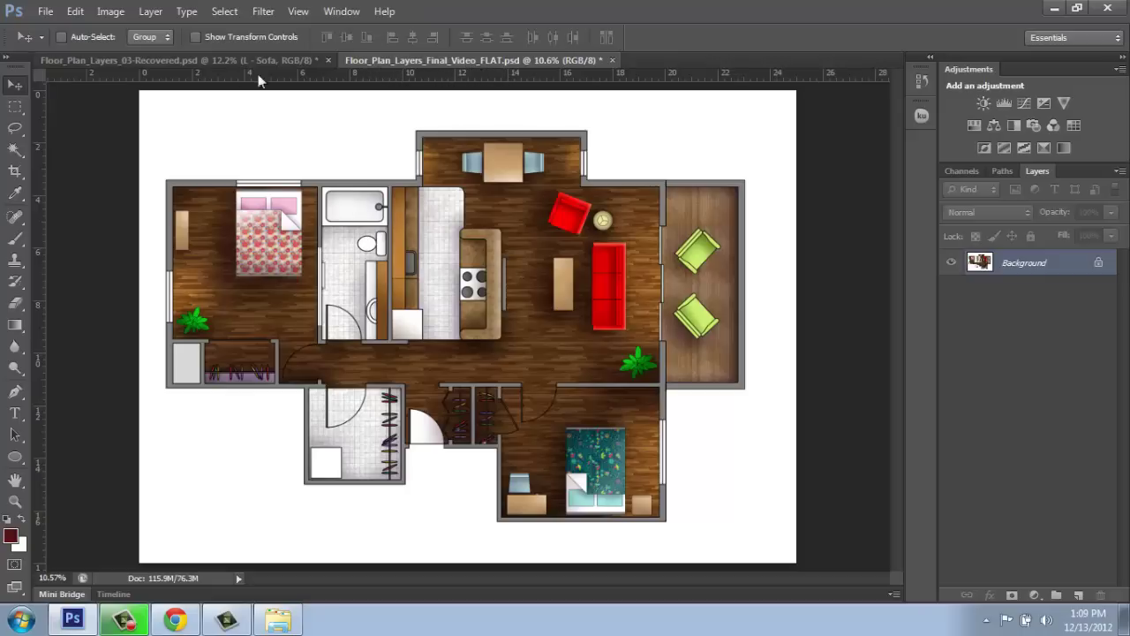
# Step: Save the flattened plan over Floor_Plan_Layers_Final_Video_FLAT.psd using File > Save
pyautogui.click(44, 11)
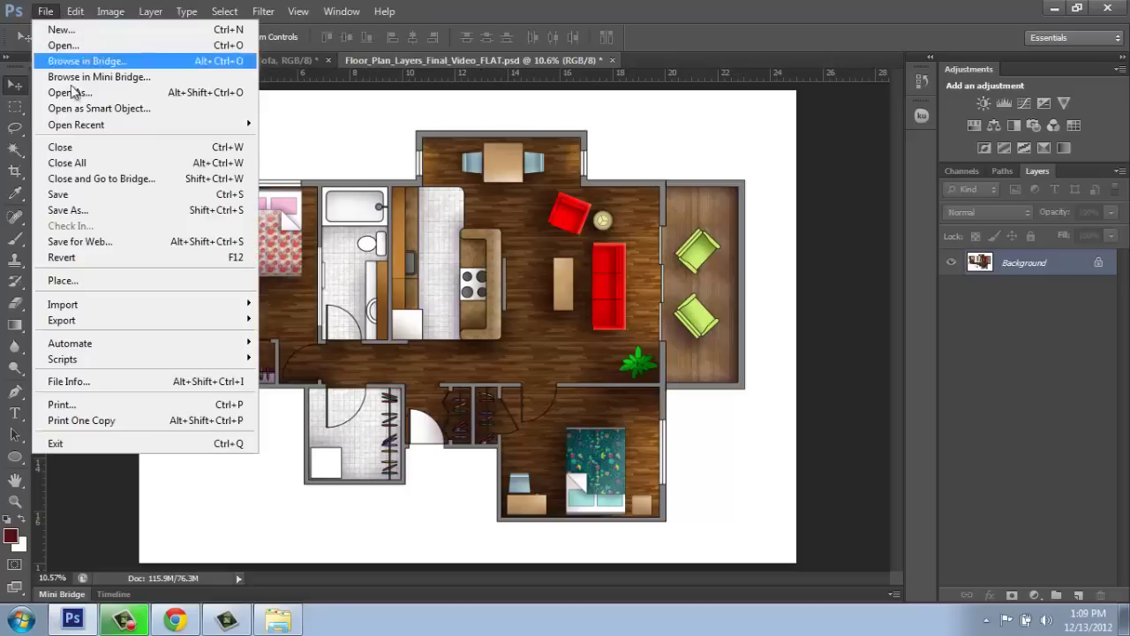
pyautogui.click(59, 196)
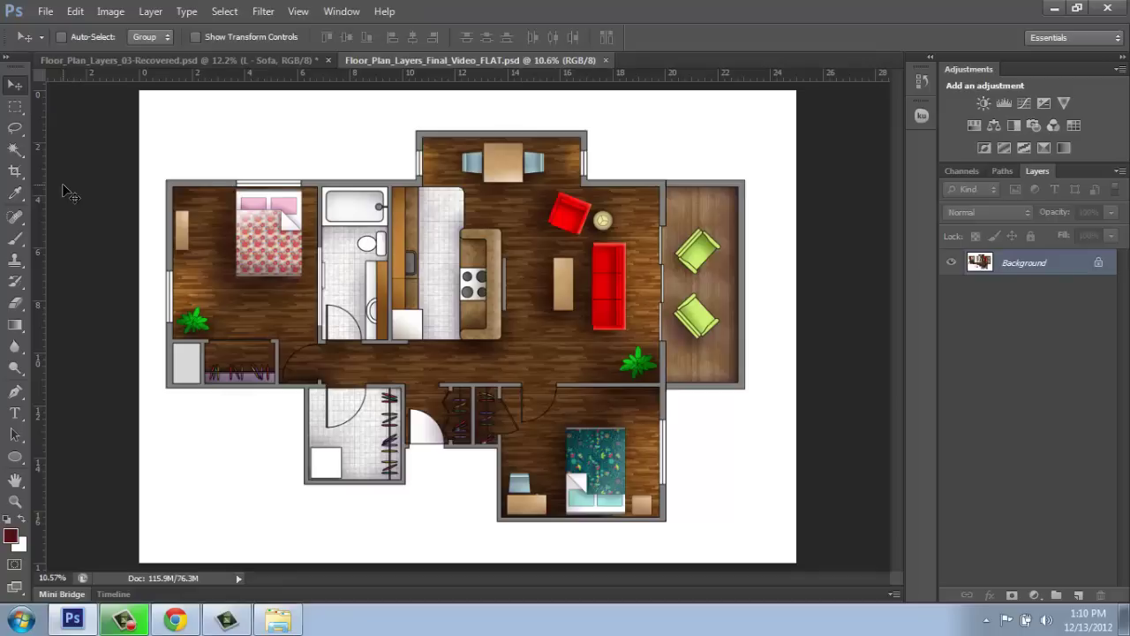
# Step: Start a Save As with TIFF format, naming the file Floor_Plan_Layers_Final_Video_FLAT.tif
pyautogui.click(44, 12)
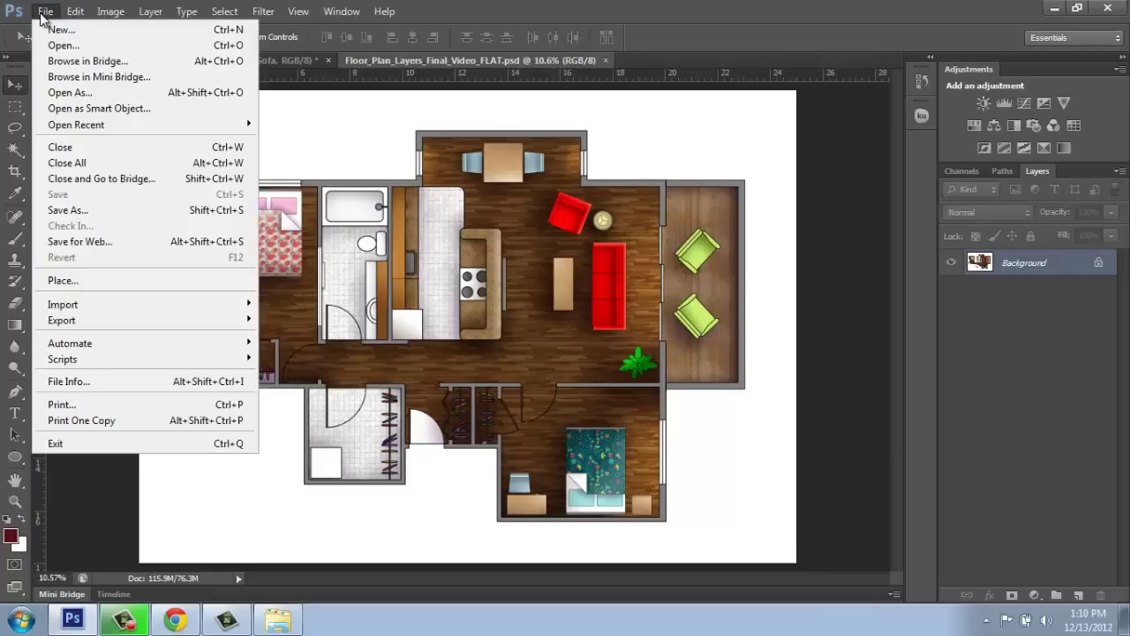
pyautogui.click(77, 210)
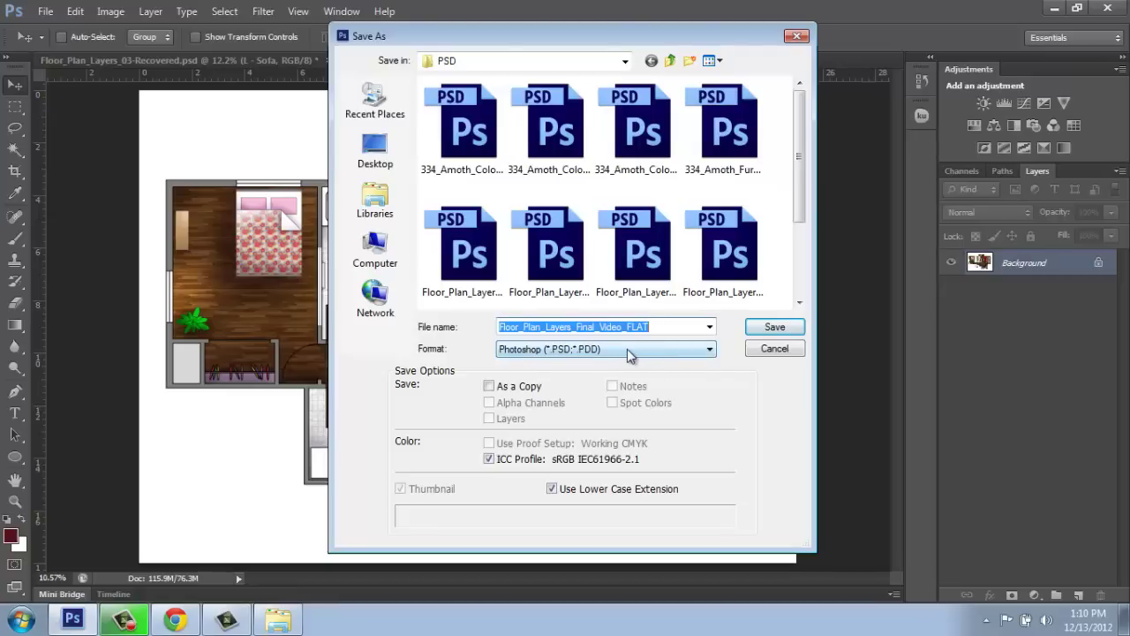
pyautogui.click(710, 350)
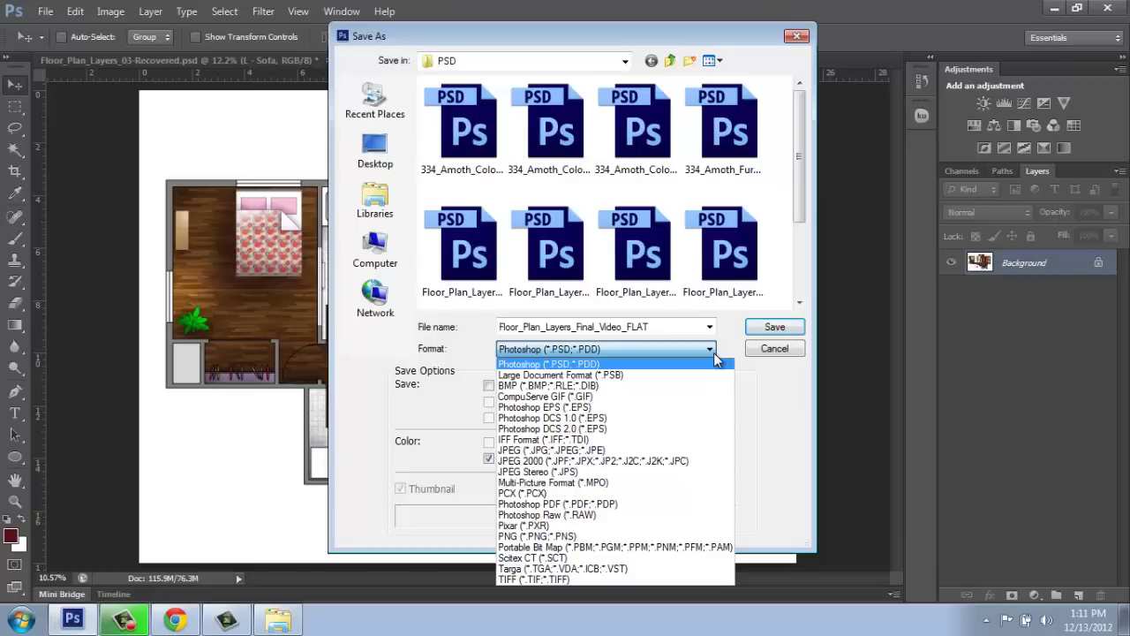
pyautogui.click(540, 577)
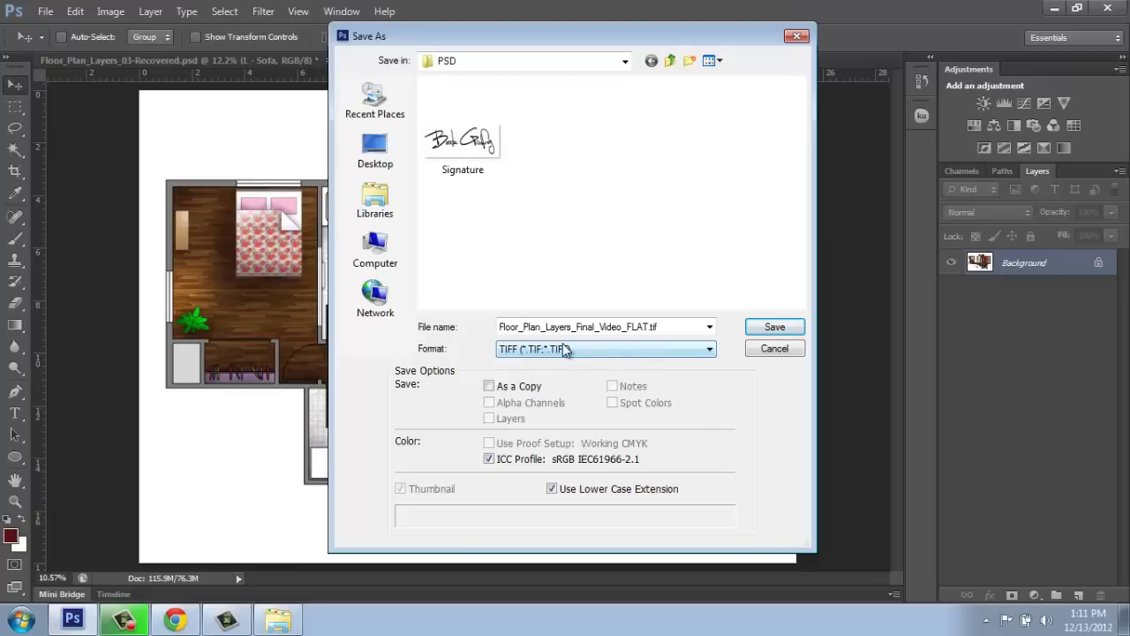
# Step: Save the TIFF with image compression left at NONE
pyautogui.click(770, 332)
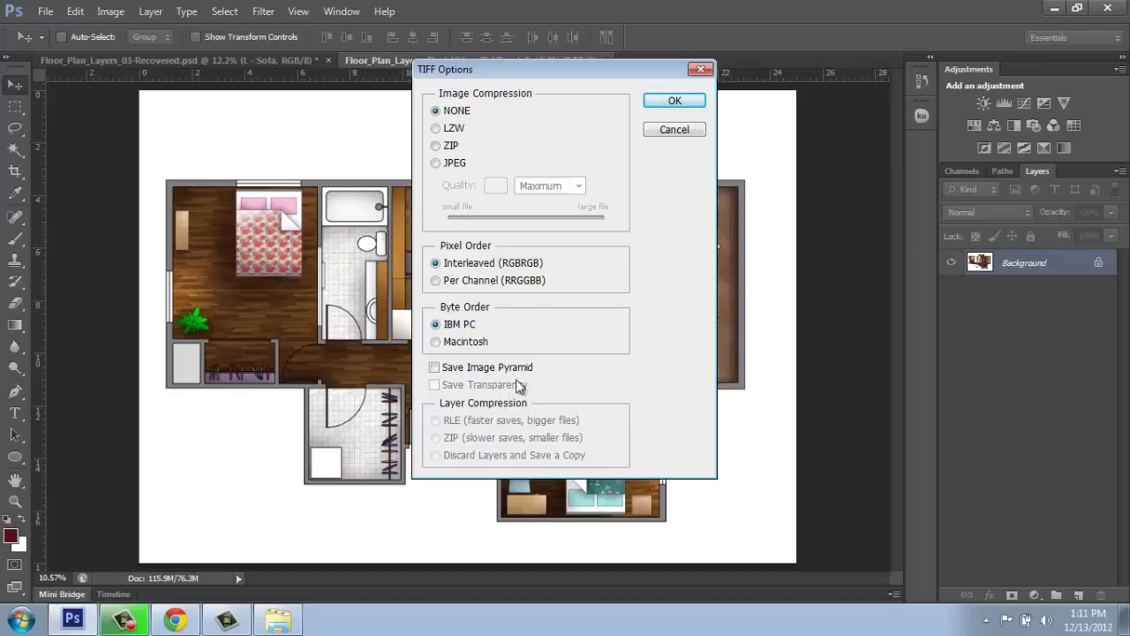
pyautogui.click(675, 100)
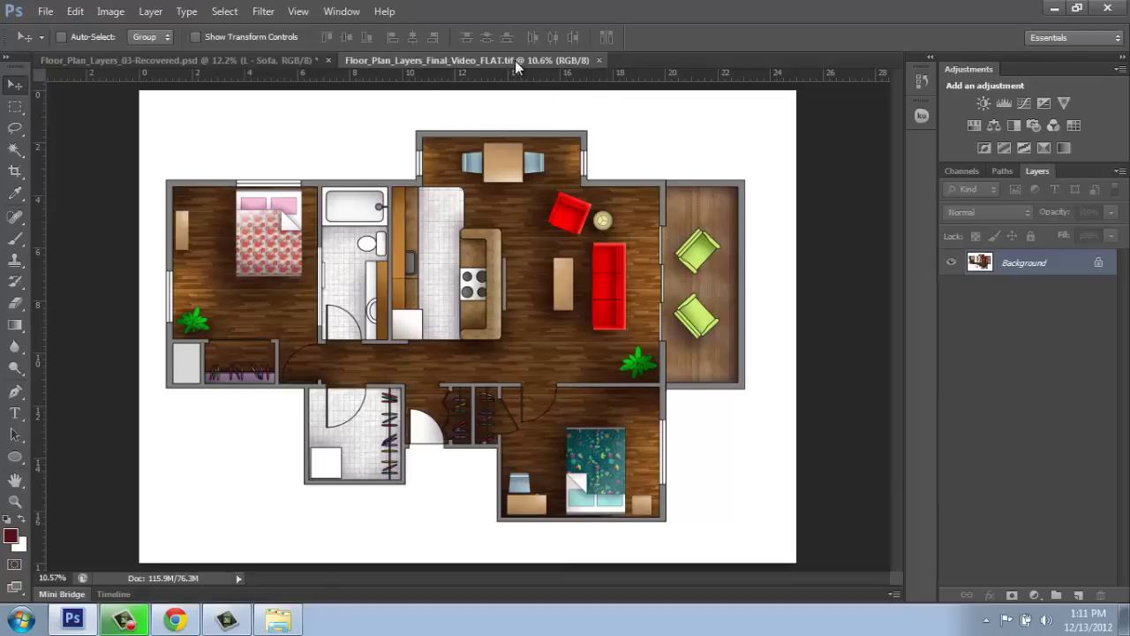
pyautogui.click(53, 11)
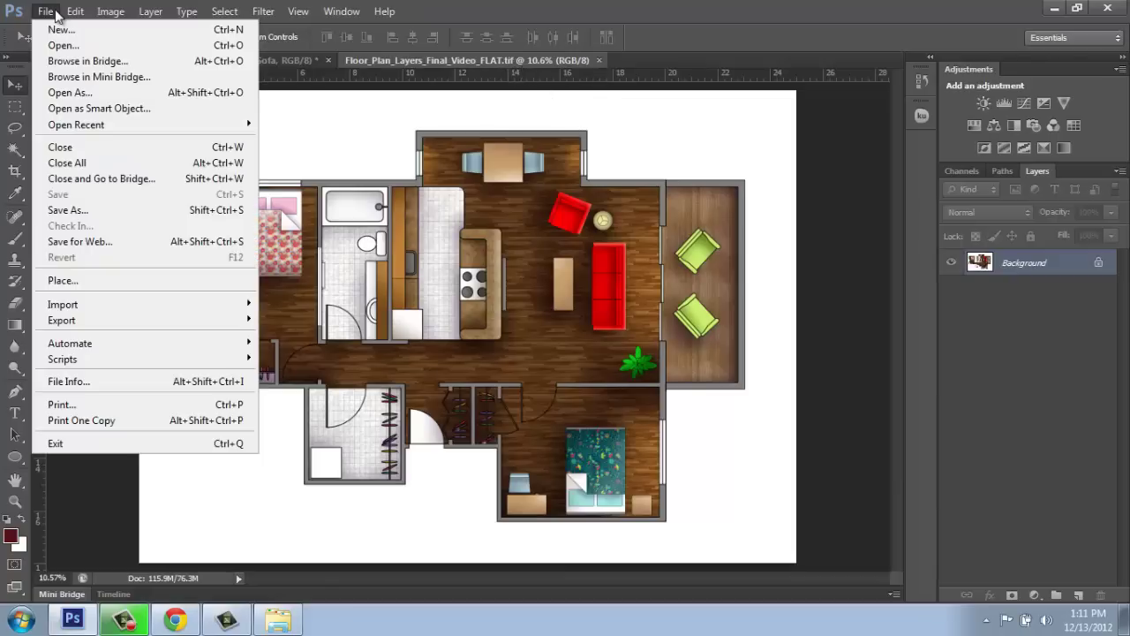
# Step: Start a Save As with JPEG format, naming the file Floor_Plan_Layers_Final_Video_FLAT.jpg
pyautogui.click(68, 210)
pyautogui.click(709, 349)
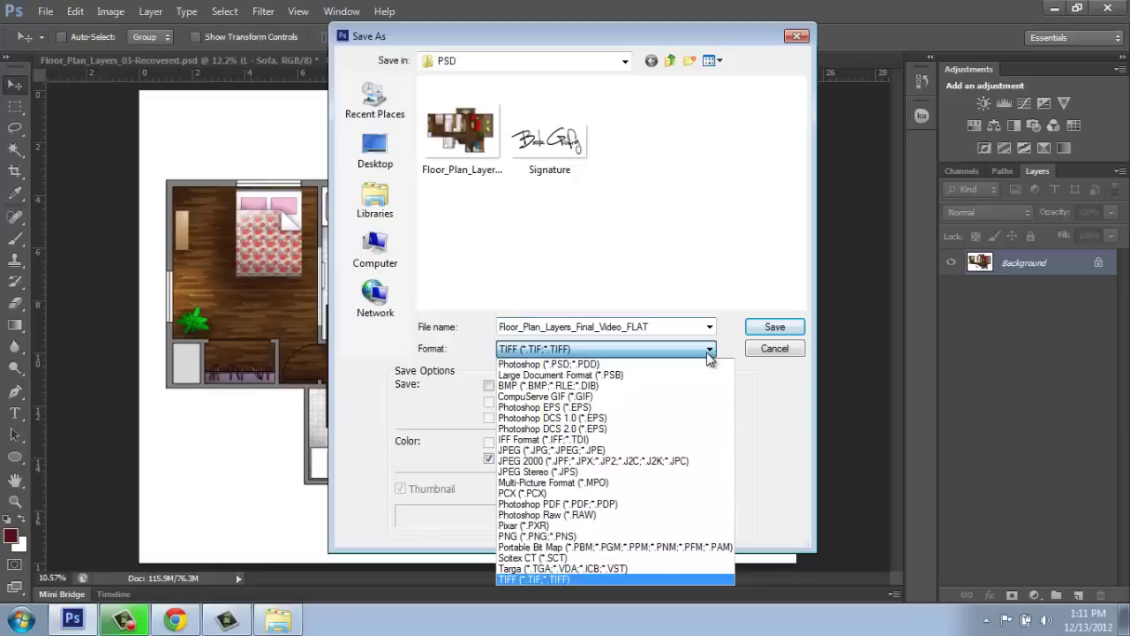
pyautogui.click(647, 452)
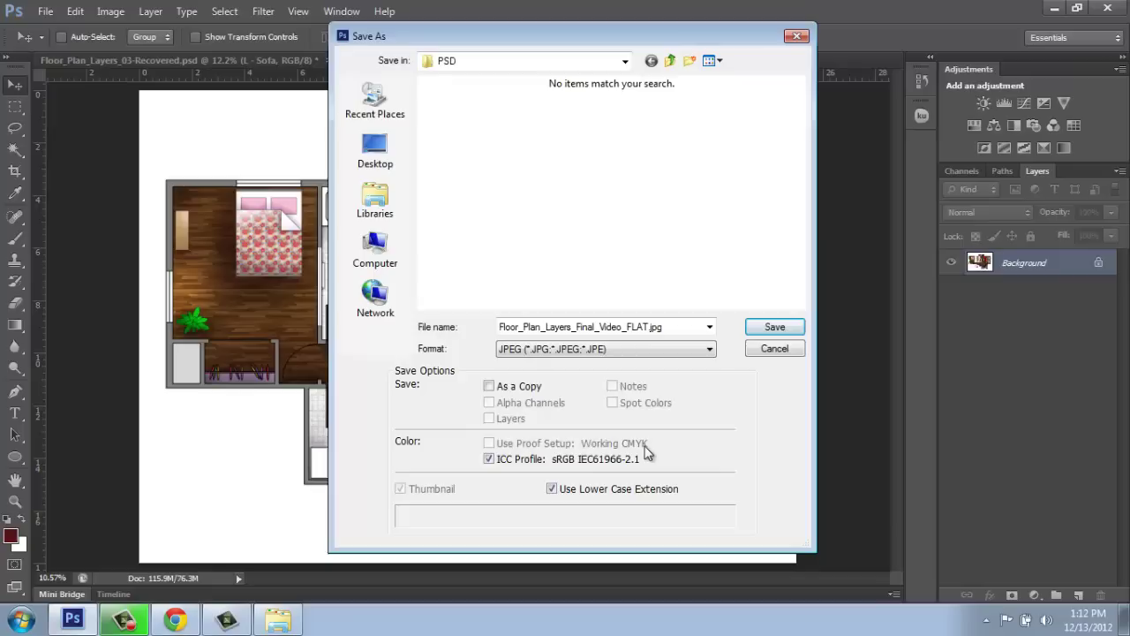
# Step: Save the JPEG, trying quality 6 Medium before settling on 12 Maximum
pyautogui.click(775, 327)
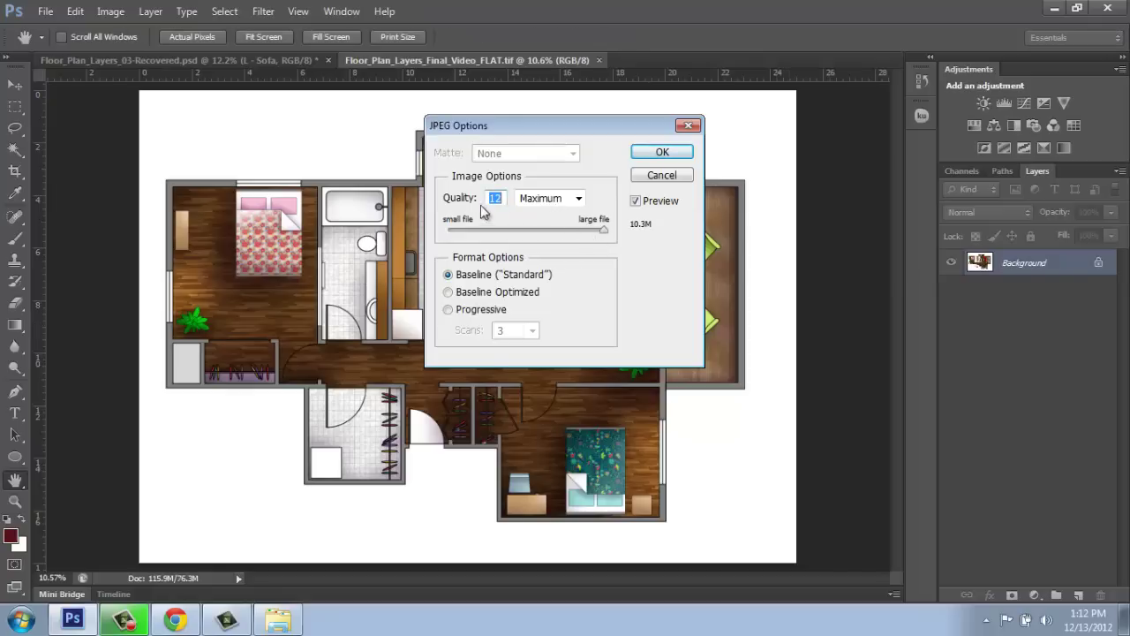
pyautogui.click(578, 199)
pyautogui.click(578, 200)
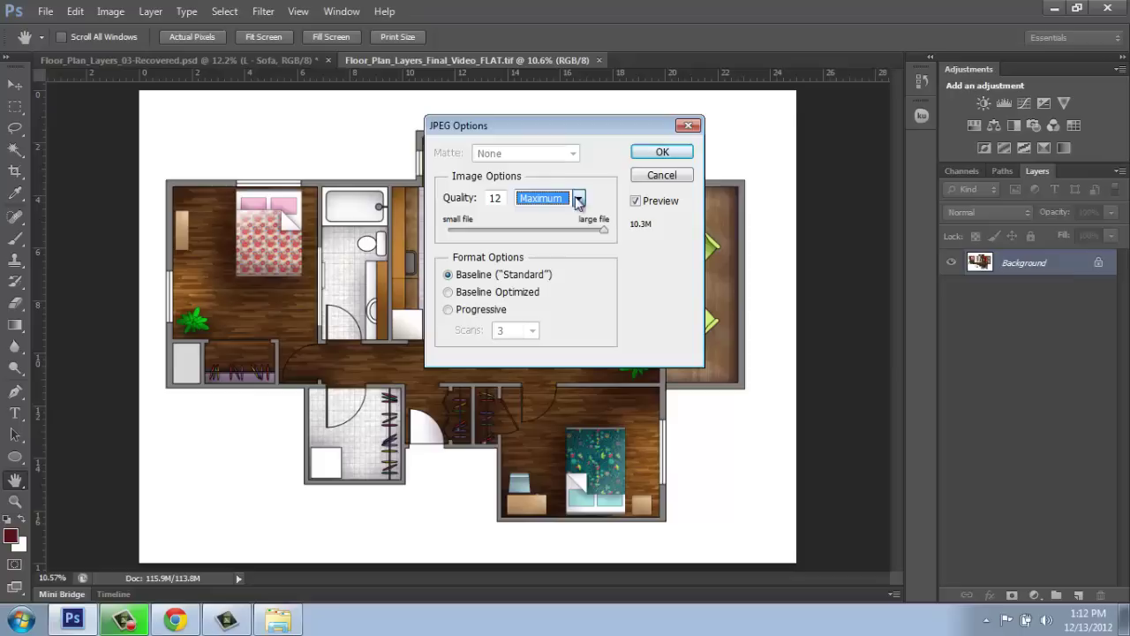
pyautogui.moveTo(603, 230); pyautogui.dragTo(526, 237)
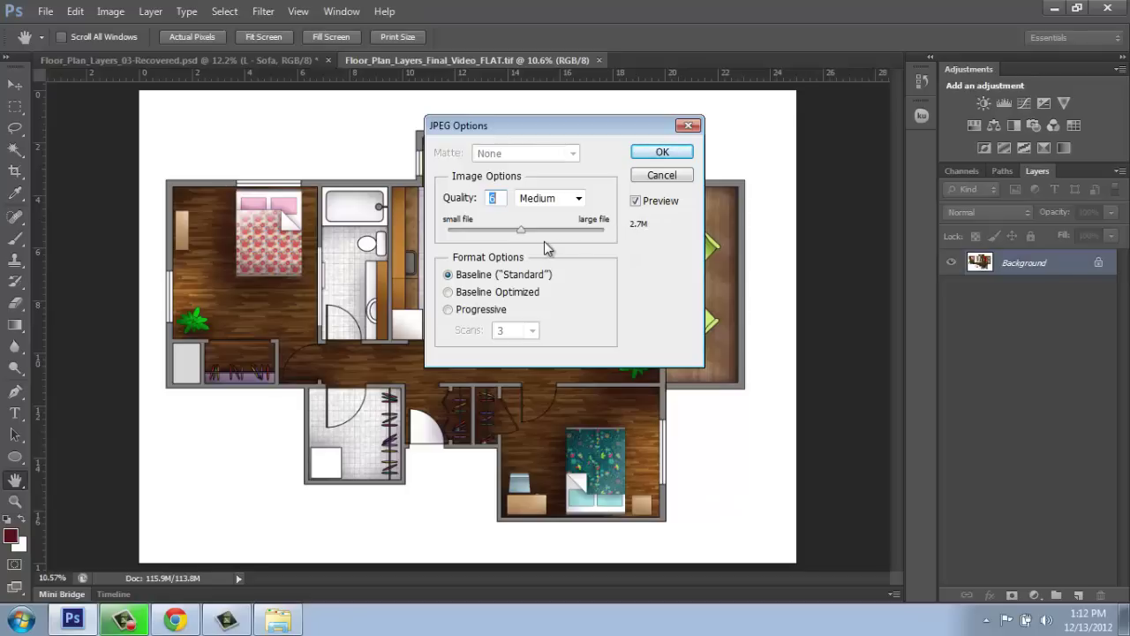
pyautogui.moveTo(524, 233); pyautogui.dragTo(604, 235)
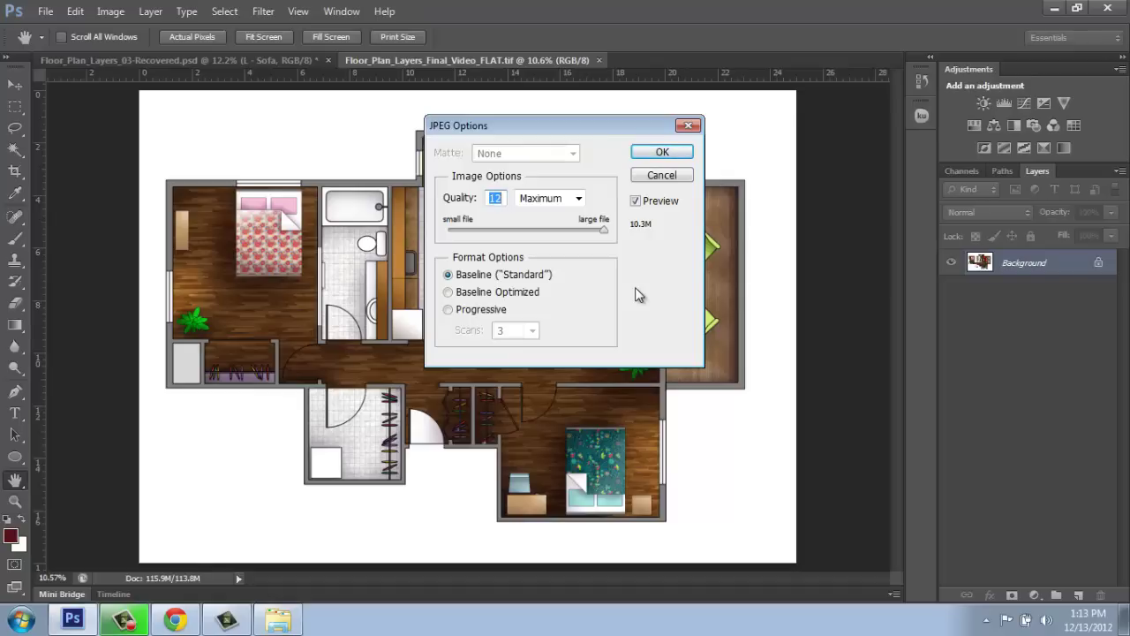
pyautogui.click(663, 153)
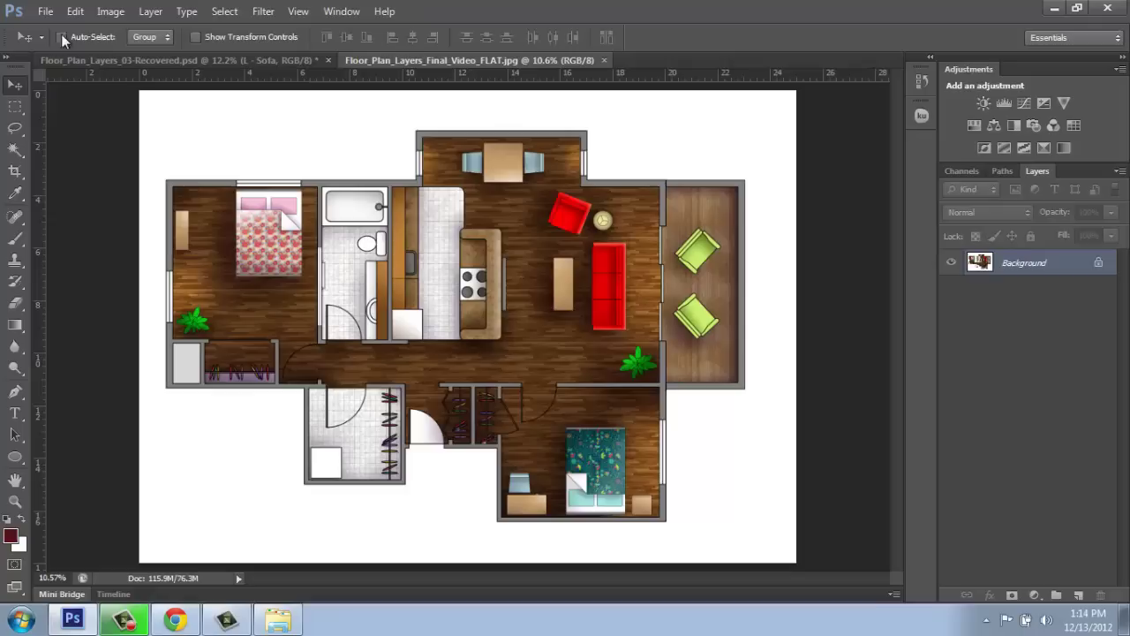
# Step: Place the Signature image file onto the floor plan JPEG as a new Signature layer
pyautogui.click(45, 12)
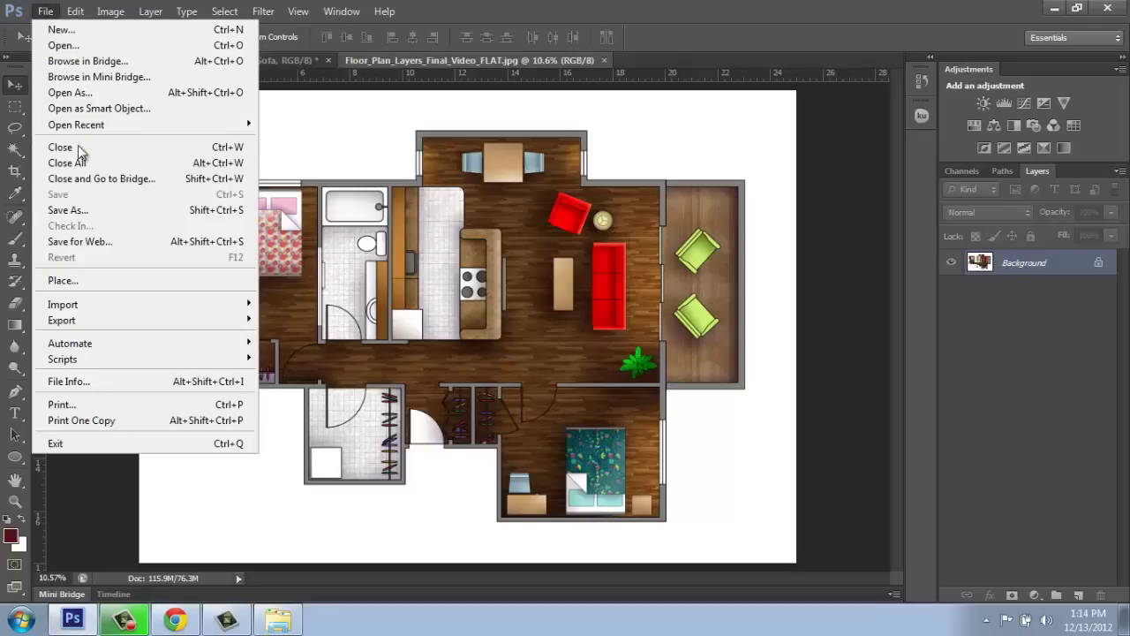
pyautogui.click(88, 280)
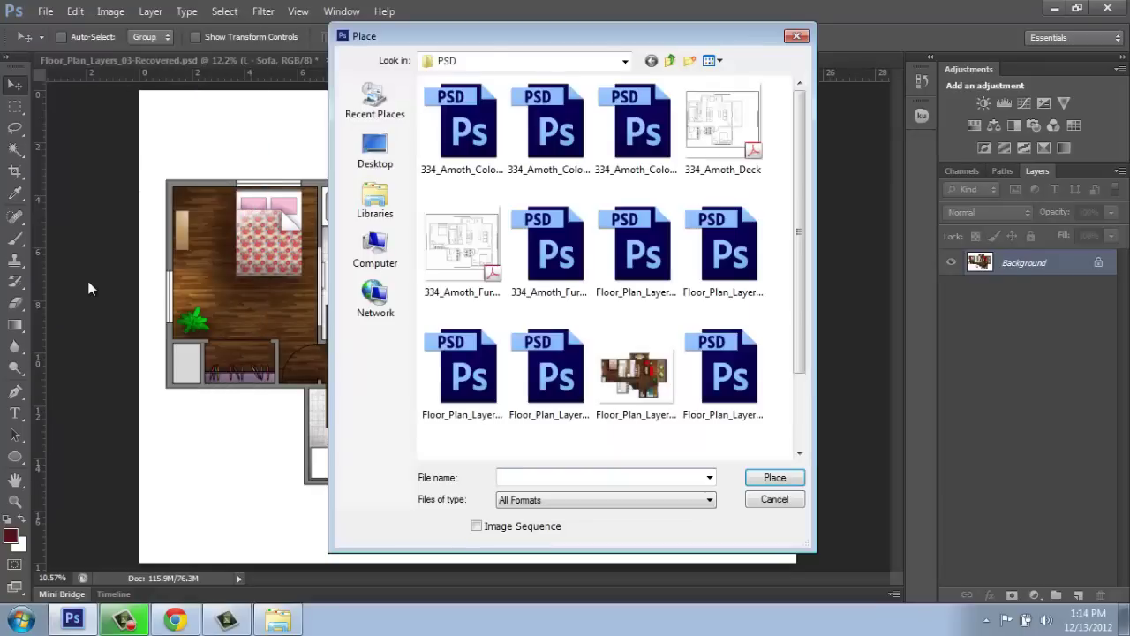
pyautogui.scroll(-2, 777, 323)
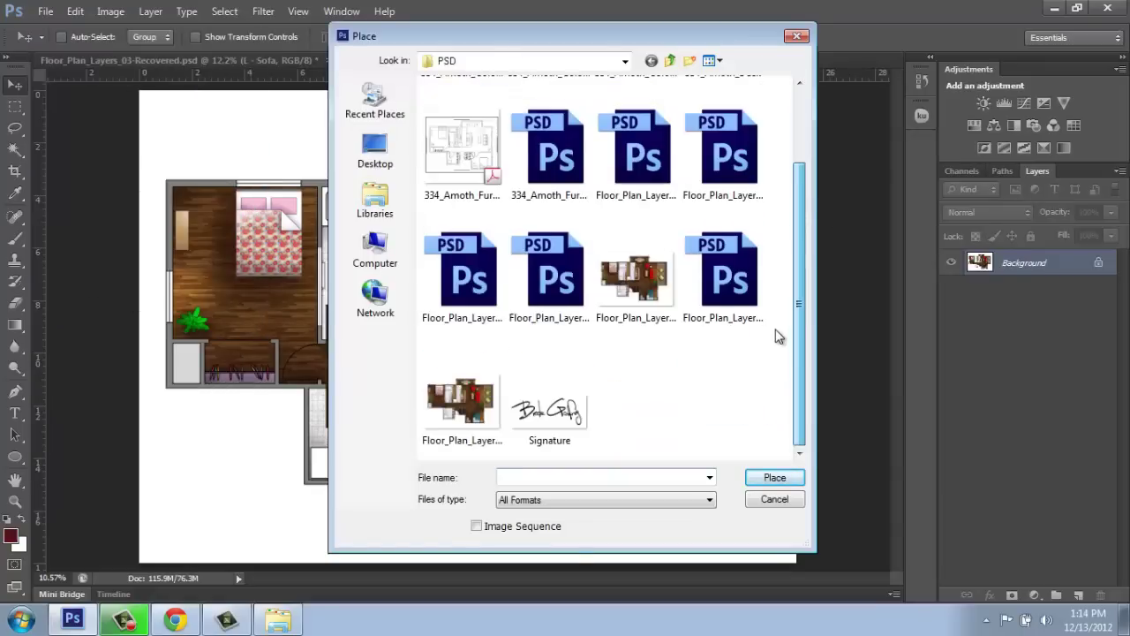
pyautogui.click(569, 411)
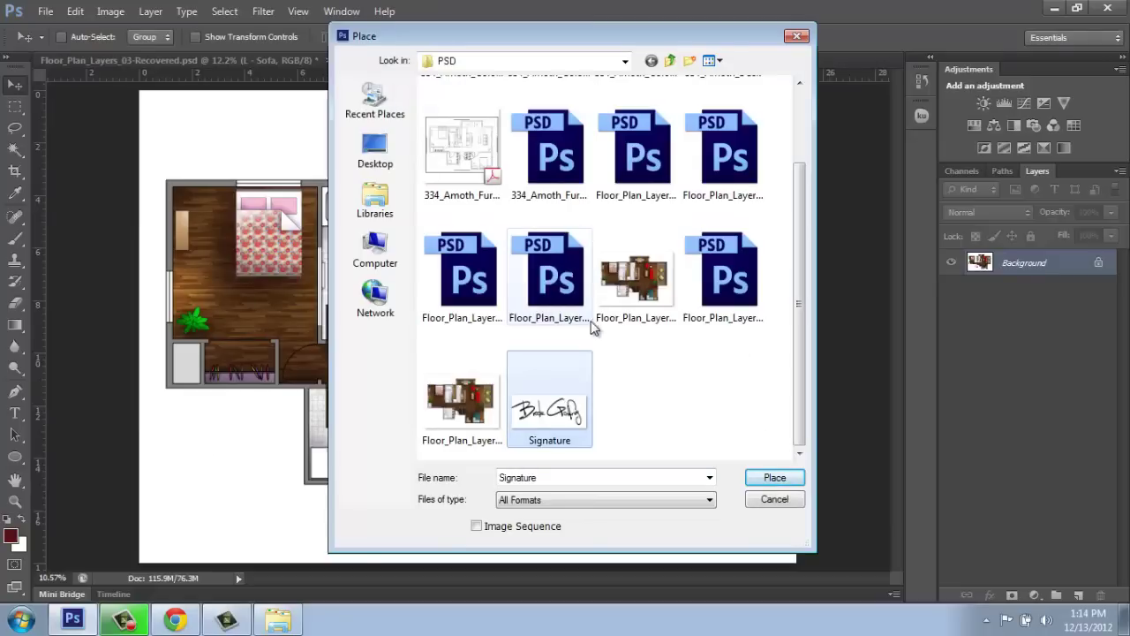
pyautogui.click(775, 477)
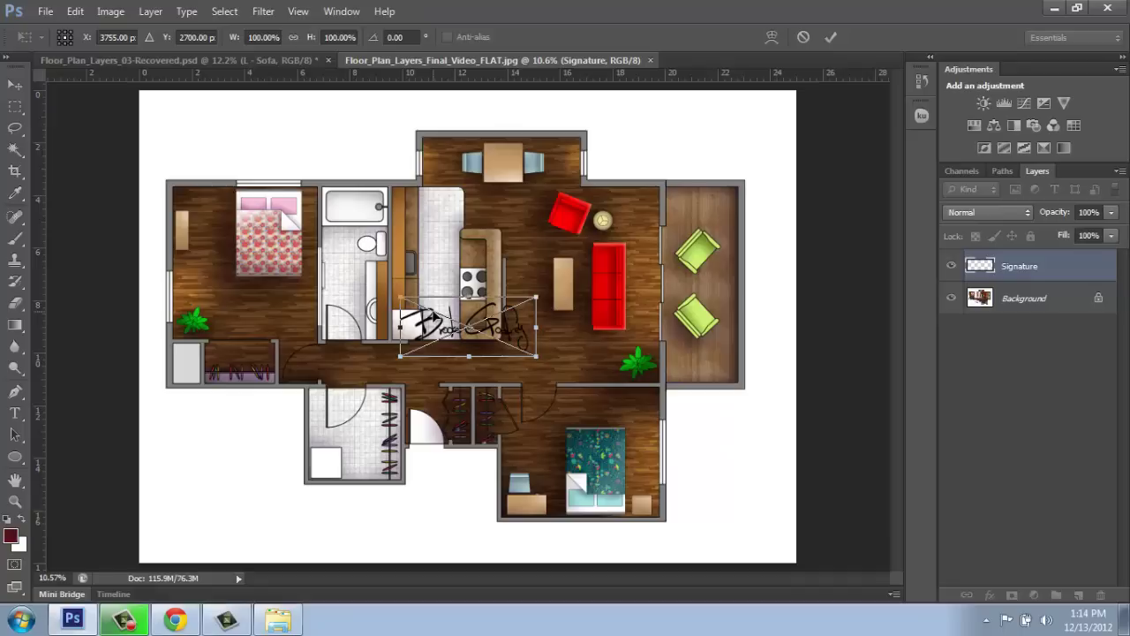
# Step: Move the signature to the lower-left corner, shrink it to about 71%, and commit it below the plan
pyautogui.moveTo(434, 316)
pyautogui.mouseDown()
pyautogui.moveTo(426, 395)
pyautogui.moveTo(388, 479)
pyautogui.moveTo(260, 487)
pyautogui.moveTo(198, 505)
pyautogui.mouseUp()
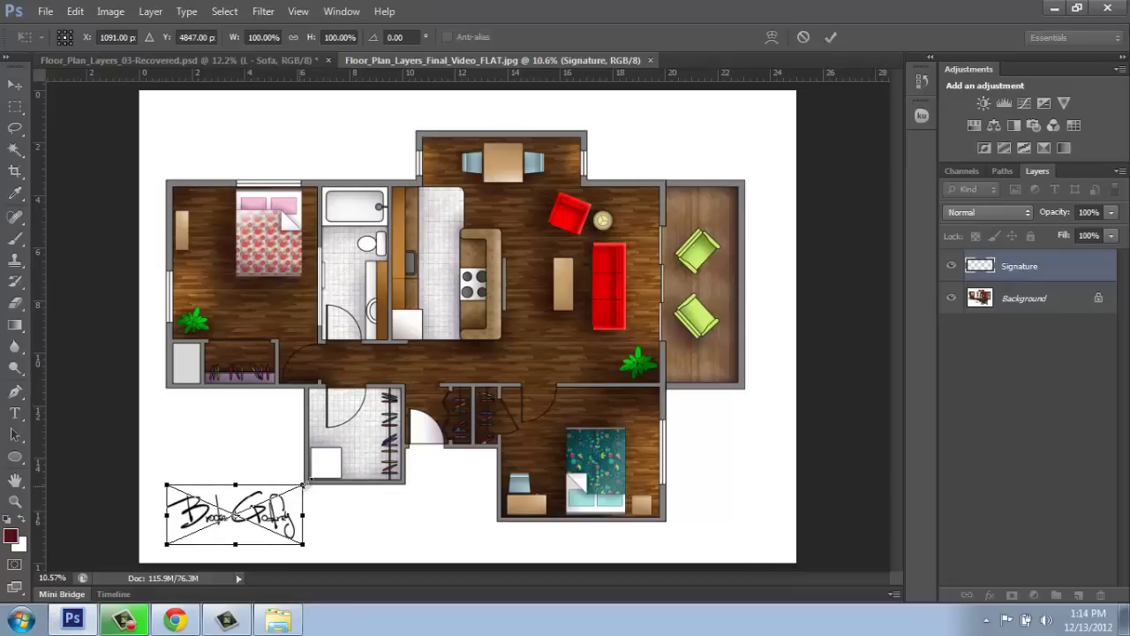
pyautogui.moveTo(303, 484)
pyautogui.mouseDown()
pyautogui.moveTo(399, 435)
pyautogui.moveTo(240, 486)
pyautogui.moveTo(254, 484)
pyautogui.mouseUp()
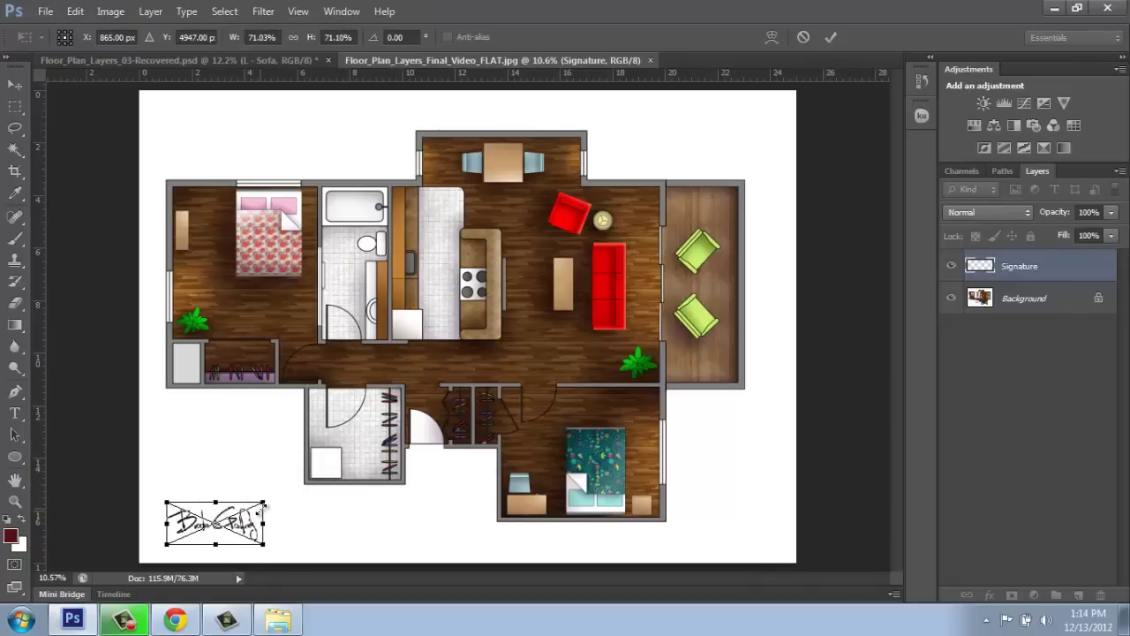
pyautogui.press('Return')
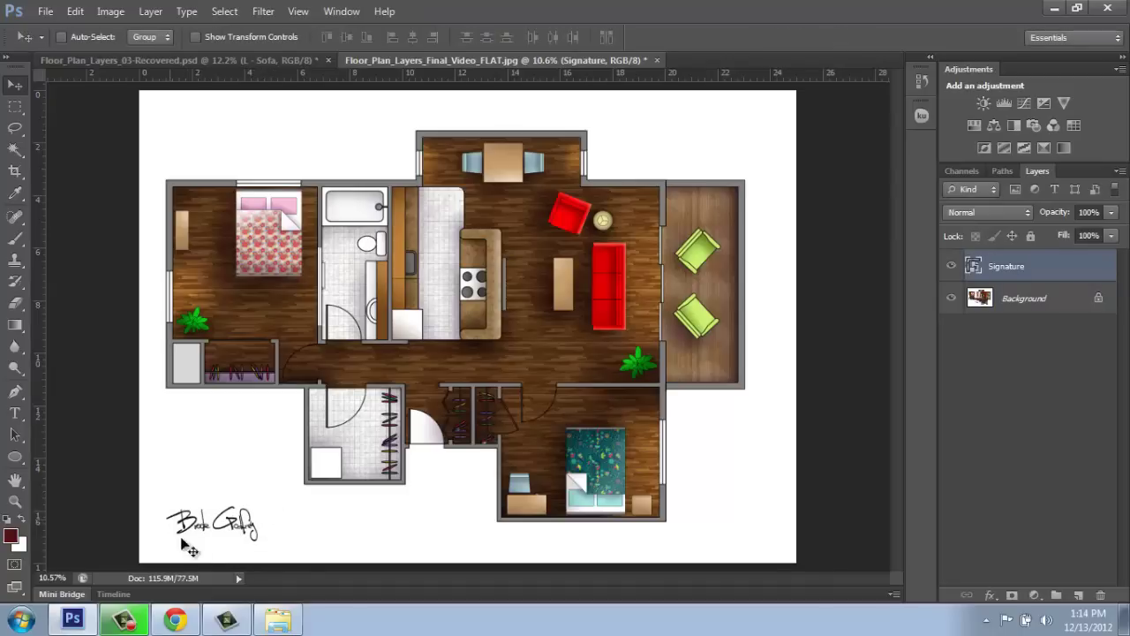
pyautogui.moveTo(272, 546)
pyautogui.mouseDown()
pyautogui.moveTo(281, 444)
pyautogui.moveTo(196, 481)
pyautogui.moveTo(212, 521)
pyautogui.moveTo(281, 530)
pyautogui.moveTo(265, 487)
pyautogui.moveTo(217, 516)
pyautogui.moveTo(228, 540)
pyautogui.moveTo(214, 522)
pyautogui.mouseUp()
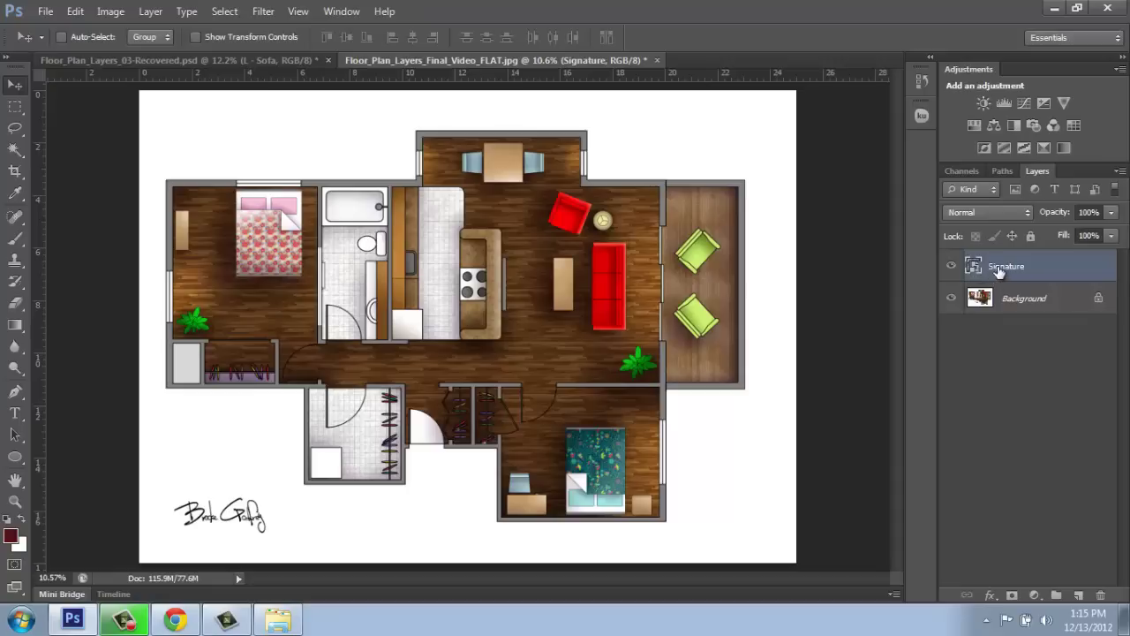
# Step: Rasterize the Signature layer from its Layers panel context menu
pyautogui.rightClick(998, 271)
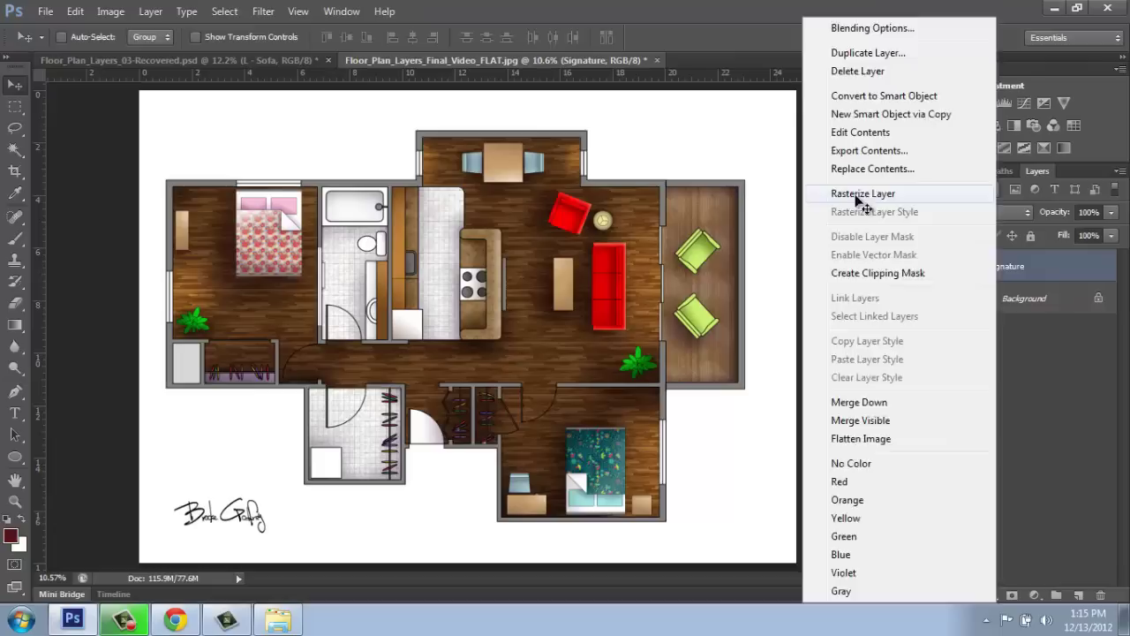
pyautogui.click(857, 199)
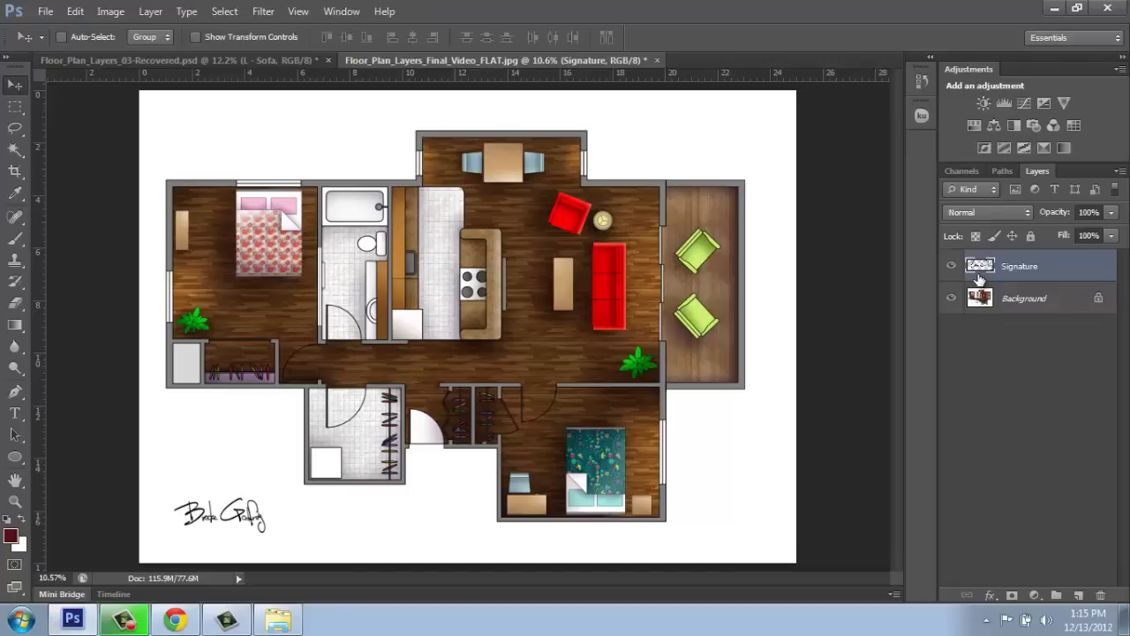
# Step: Add a new empty layer and set the Brush tool to 12 px with high hardness
pyautogui.click(1078, 596)
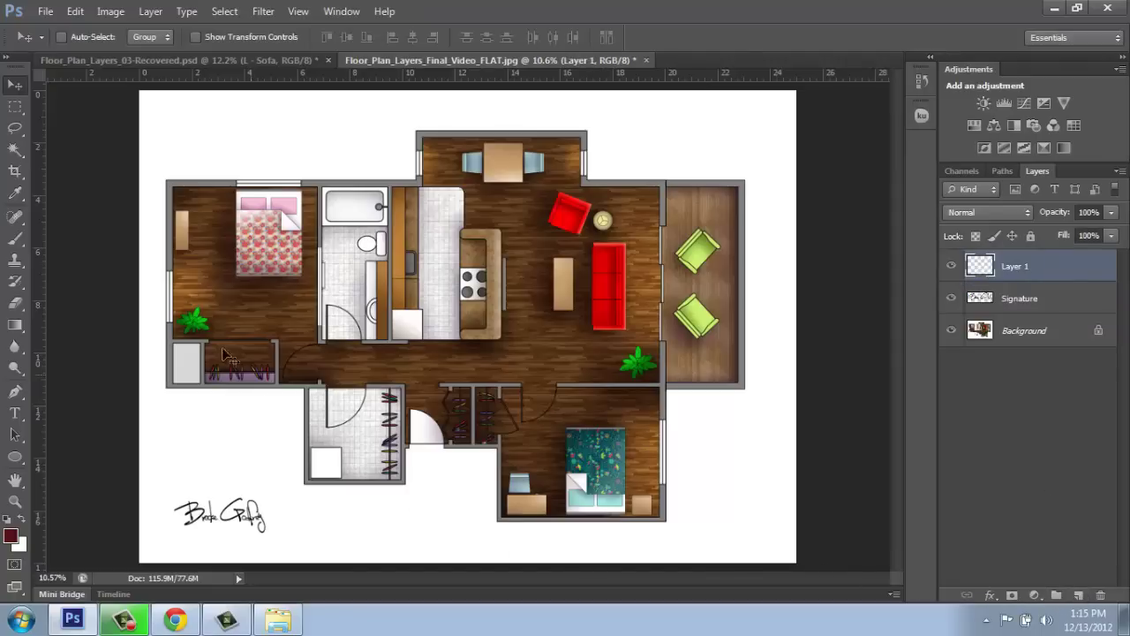
pyautogui.click(13, 242)
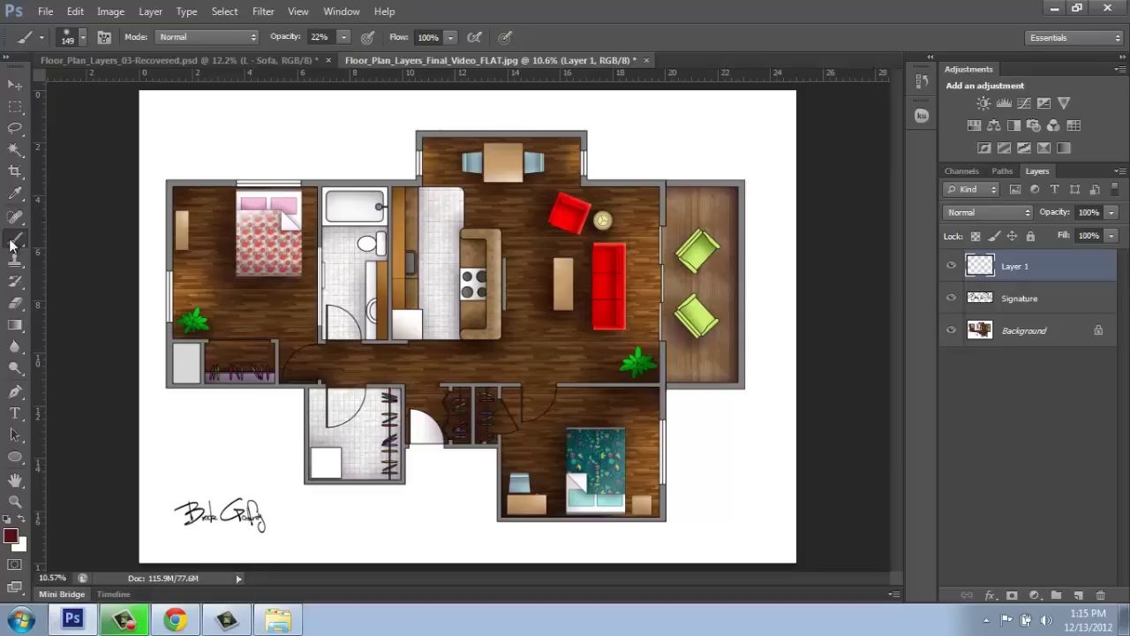
pyautogui.rightClick(207, 394)
pyautogui.click(237, 420)
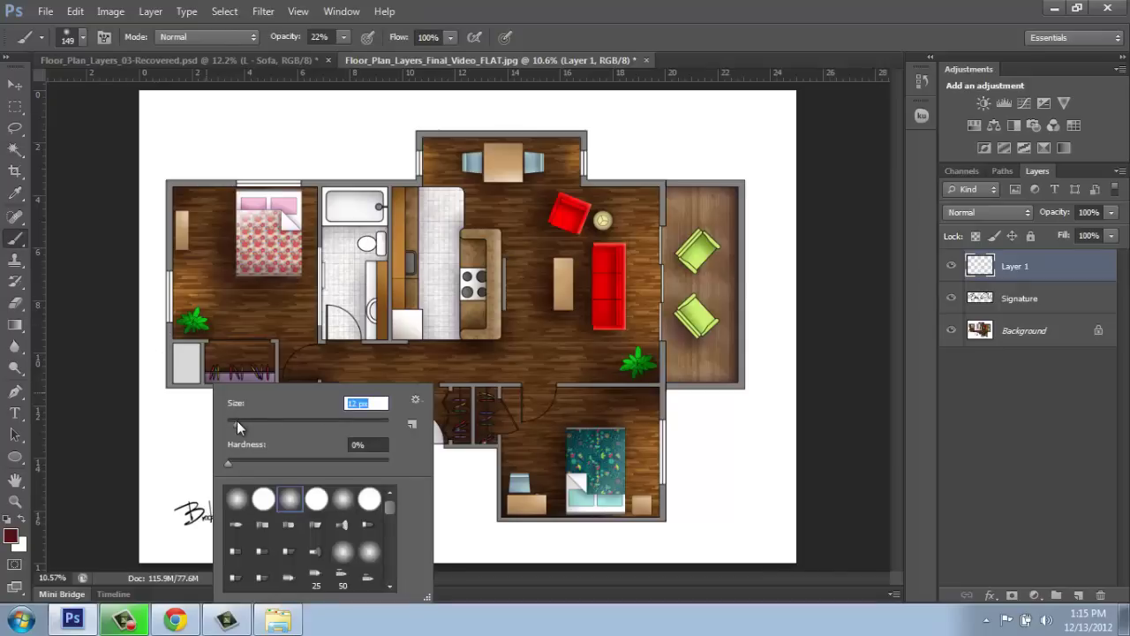
pyautogui.click(341, 463)
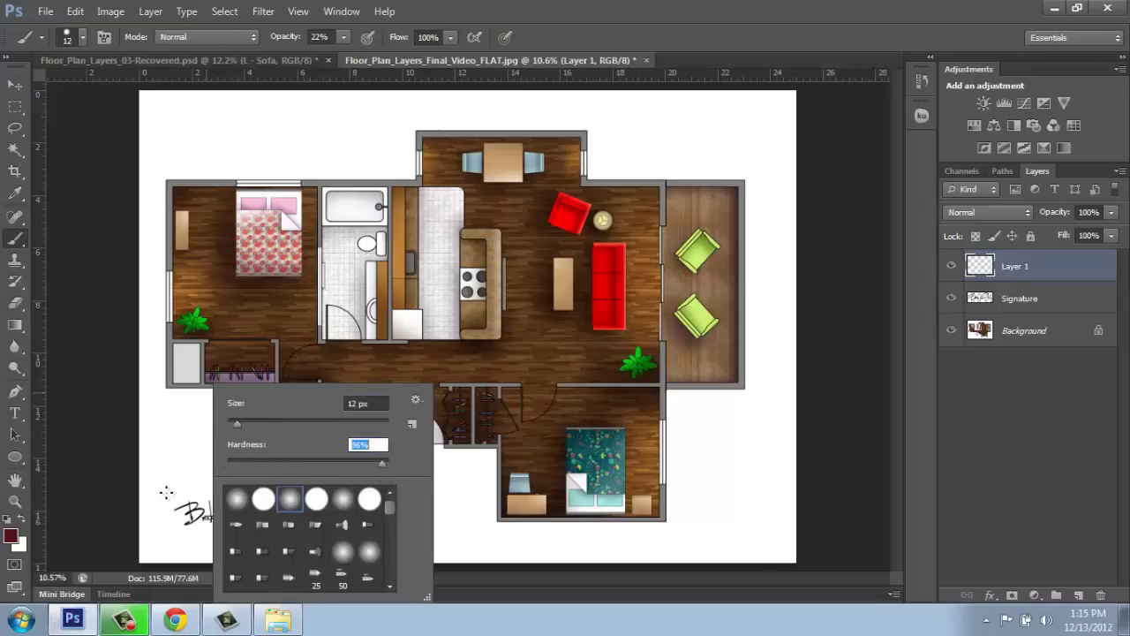
pyautogui.click(114, 455)
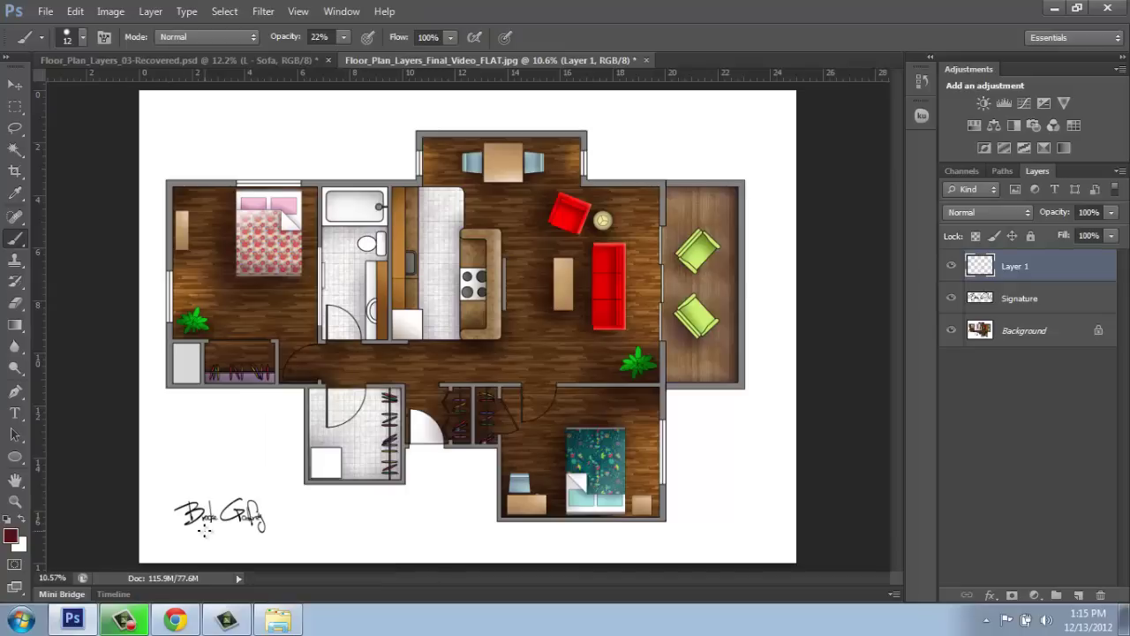
# Step: Paint a straight underline beneath the signature at 100% opacity, replacing the faint first stroke
pyautogui.moveTo(201, 525)
pyautogui.mouseDown()
pyautogui.moveTo(341, 537)
pyautogui.moveTo(320, 537)
pyautogui.mouseUp()
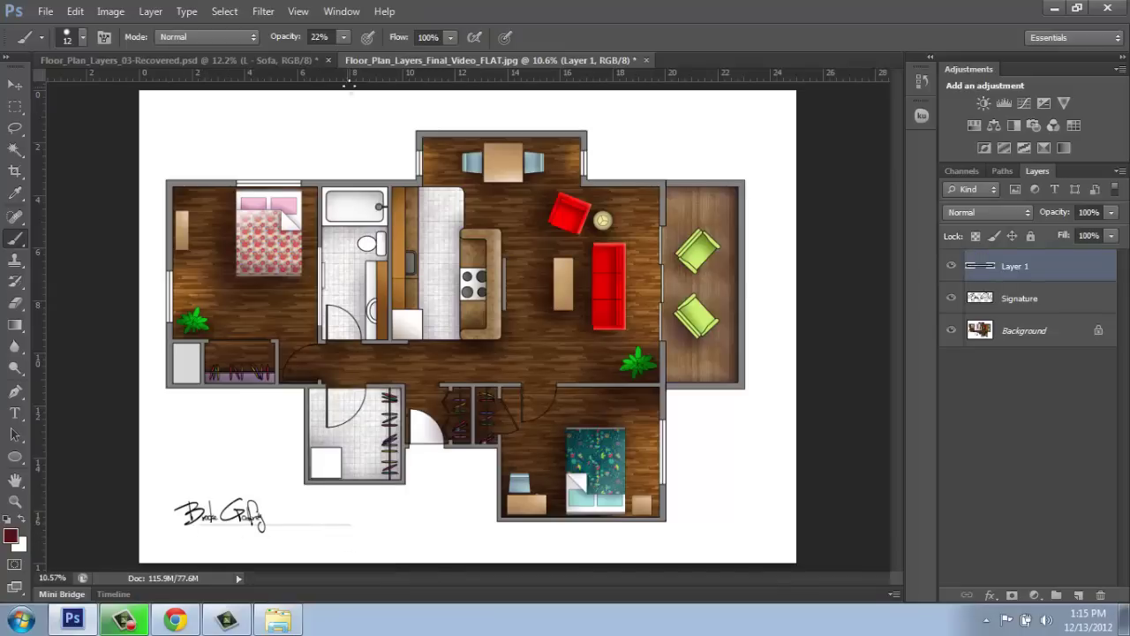
pyautogui.hotkey('ctrl', 'z')
pyautogui.click(344, 37)
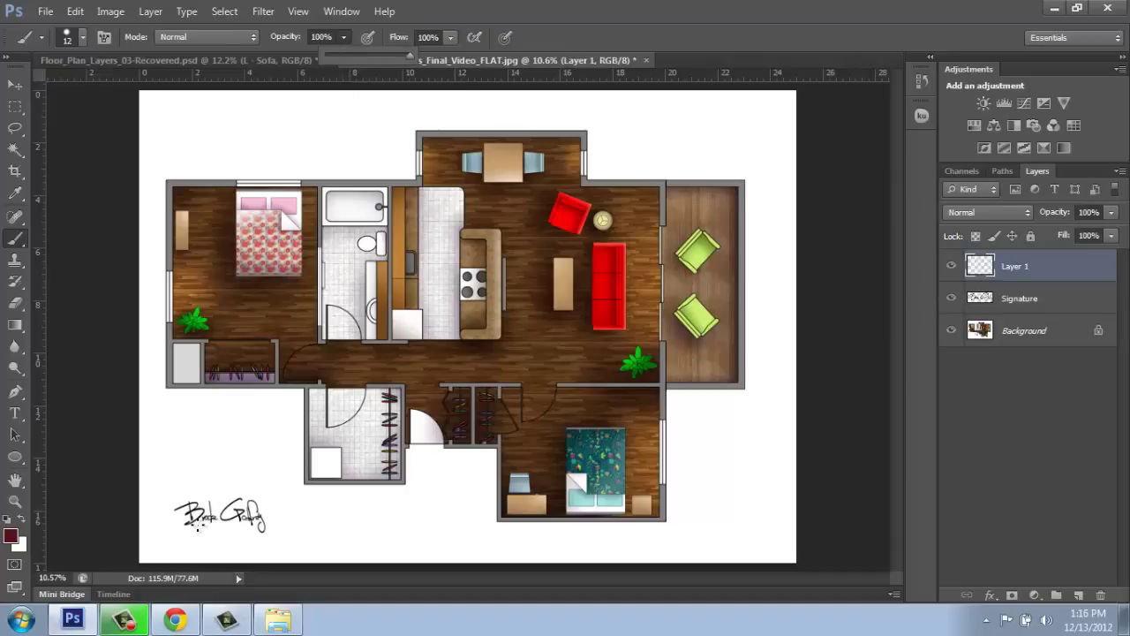
pyautogui.press('0')
pyautogui.moveTo(197, 524); pyautogui.dragTo(460, 524)
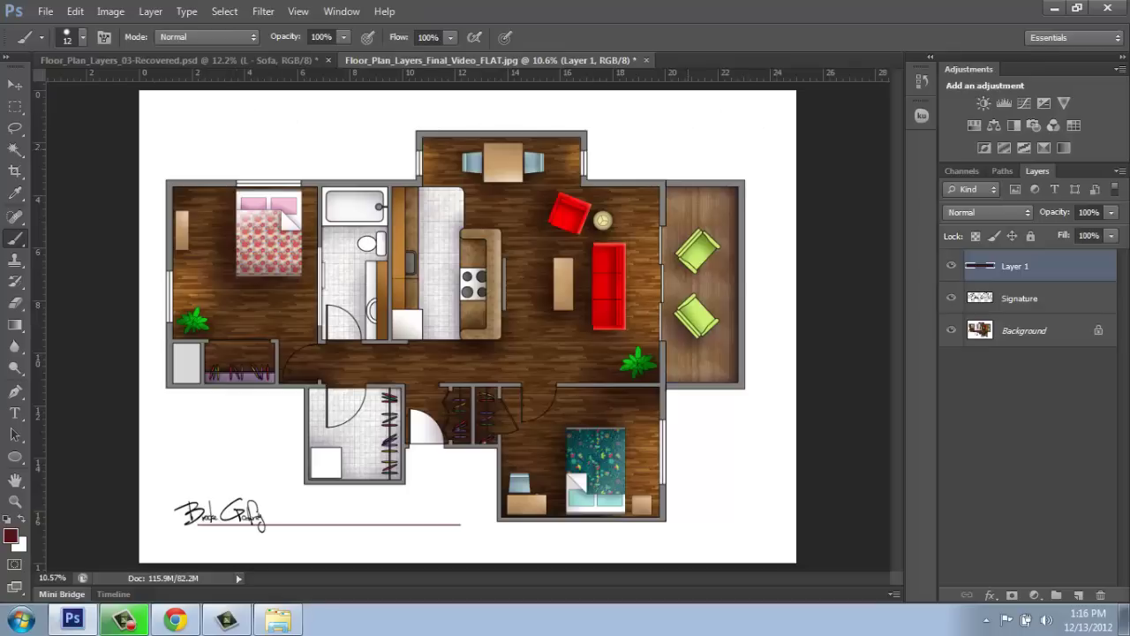
# Step: Flatten the image and save it as JPEG Floor_Plan_Layers_Final_Video_FLAT_Signature
pyautogui.click(1119, 170)
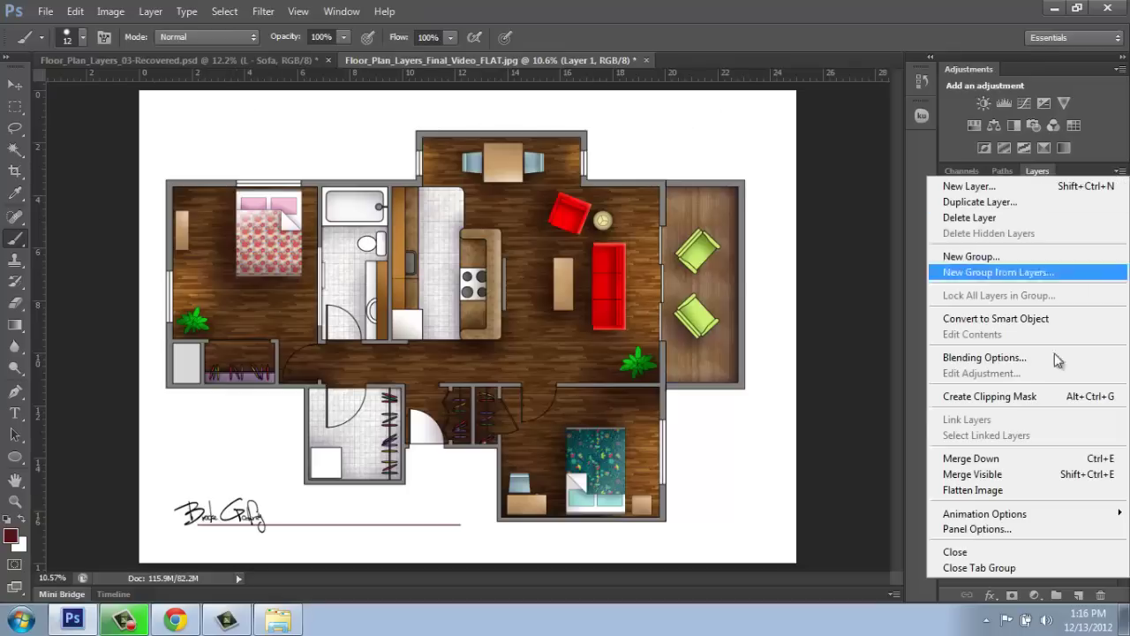
pyautogui.click(1024, 489)
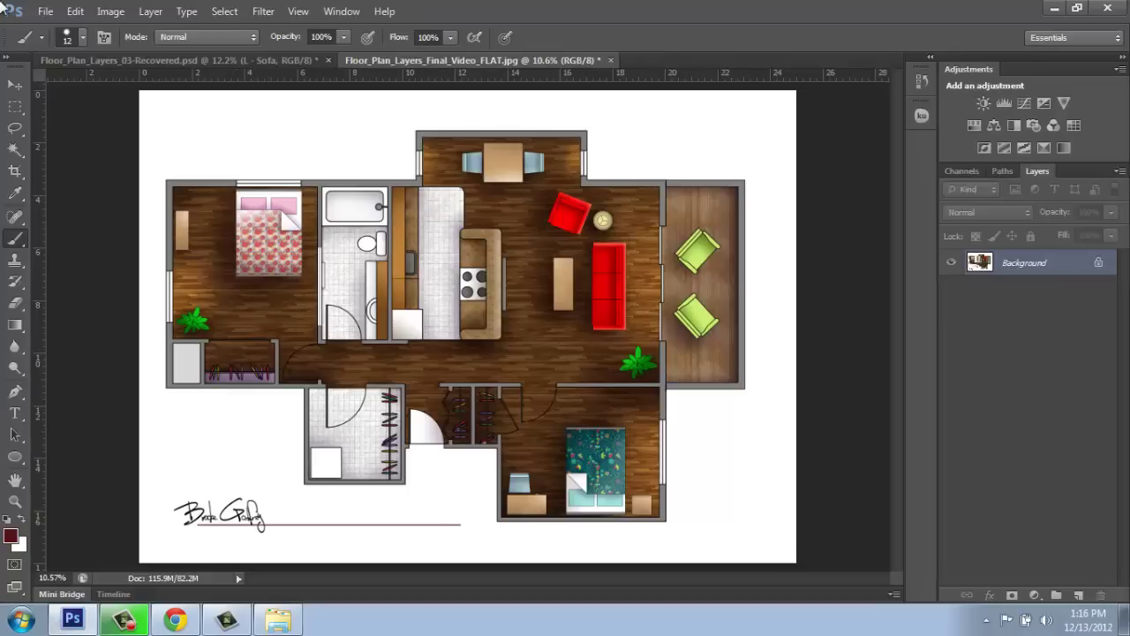
pyautogui.click(45, 10)
pyautogui.click(93, 210)
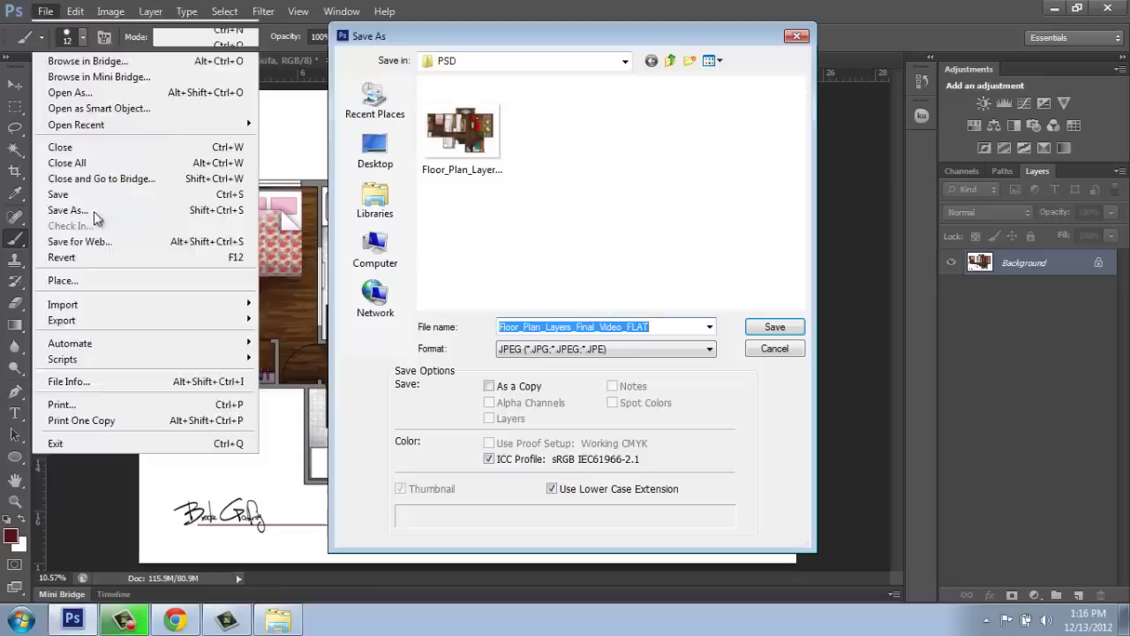
pyautogui.click(658, 329)
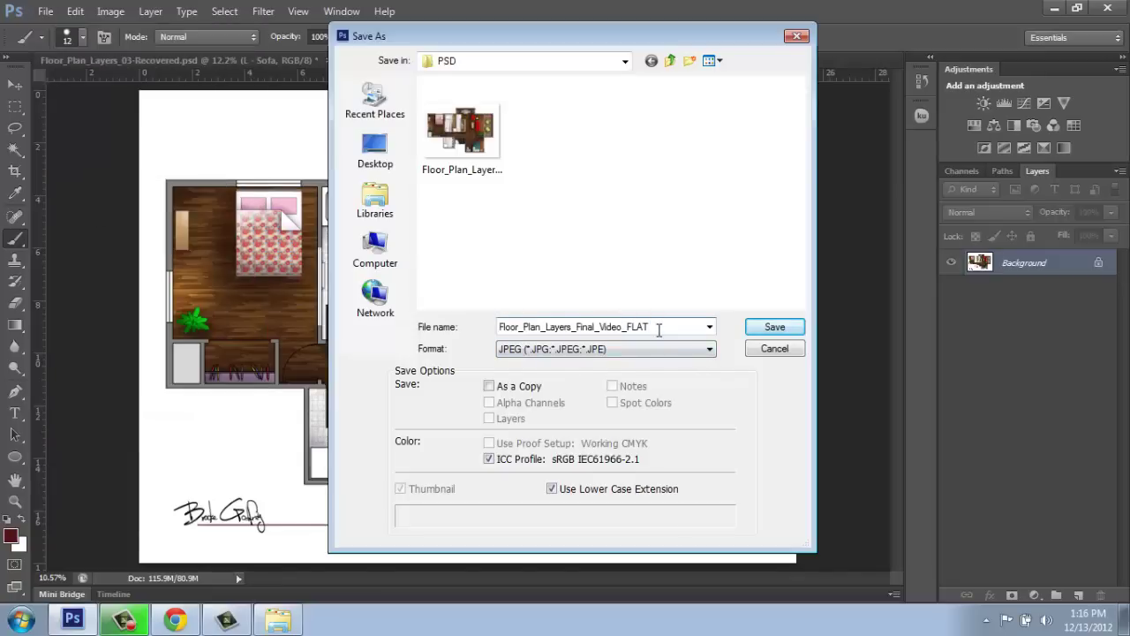
pyautogui.write('_Signature')
pyautogui.click(770, 328)
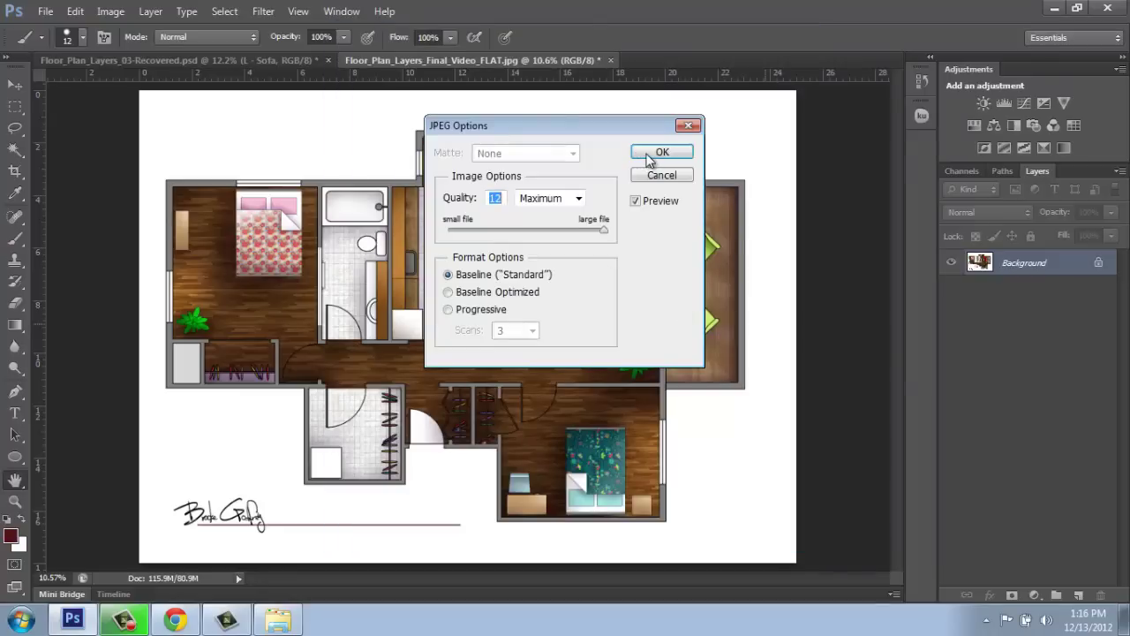